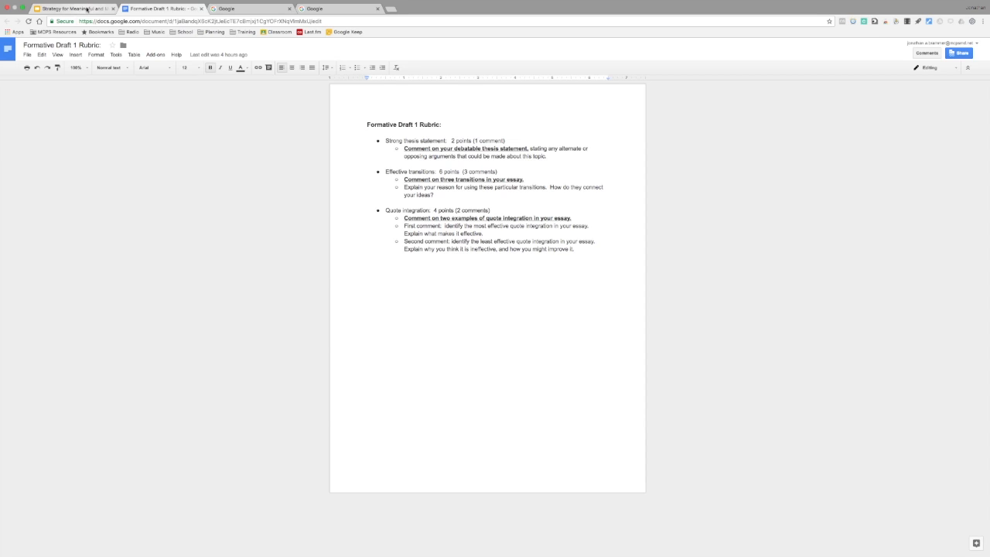
# Step: Open the formal essay example linked on the slides and skim the sample paper through to its commented quotations
pyautogui.click(88, 9)
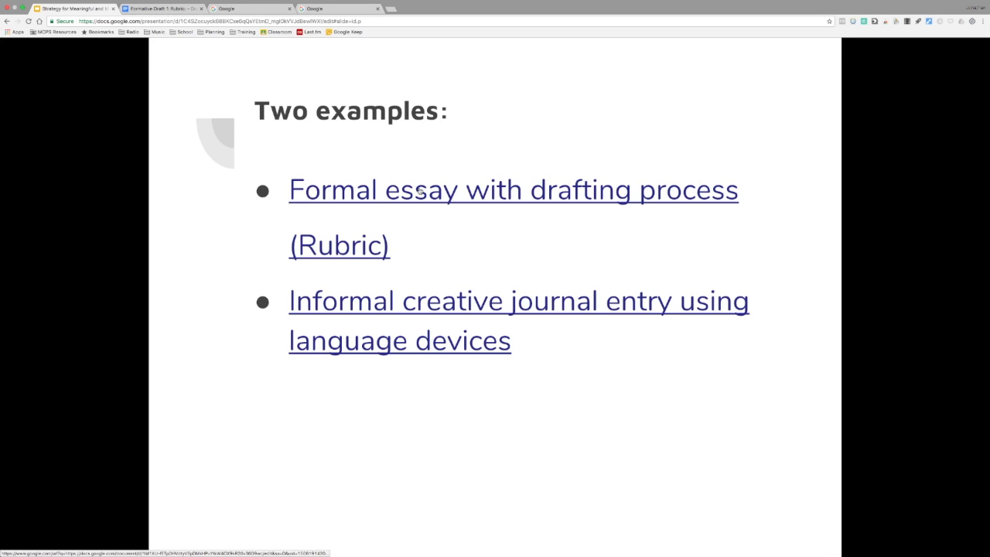
pyautogui.click(419, 191)
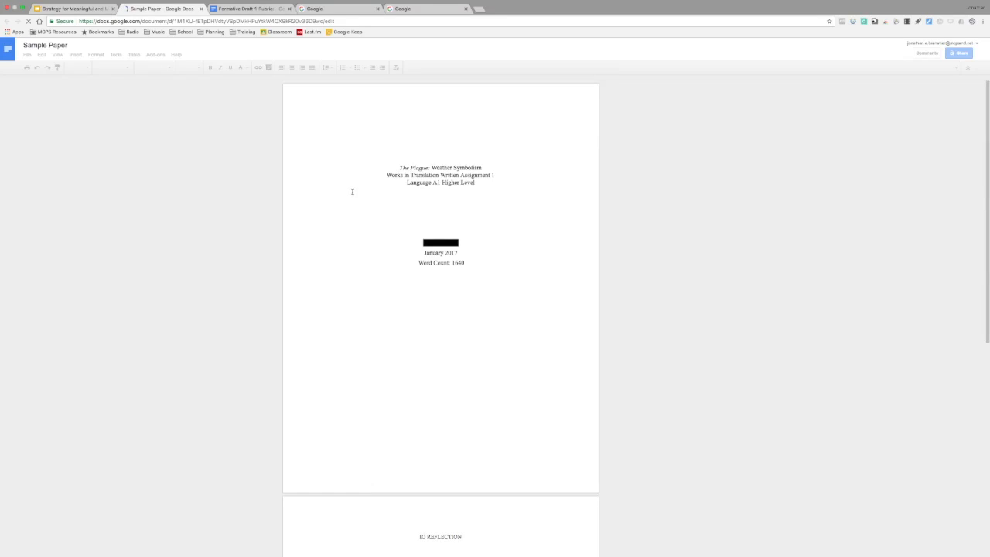
pyautogui.scroll(-3, 356, 192)
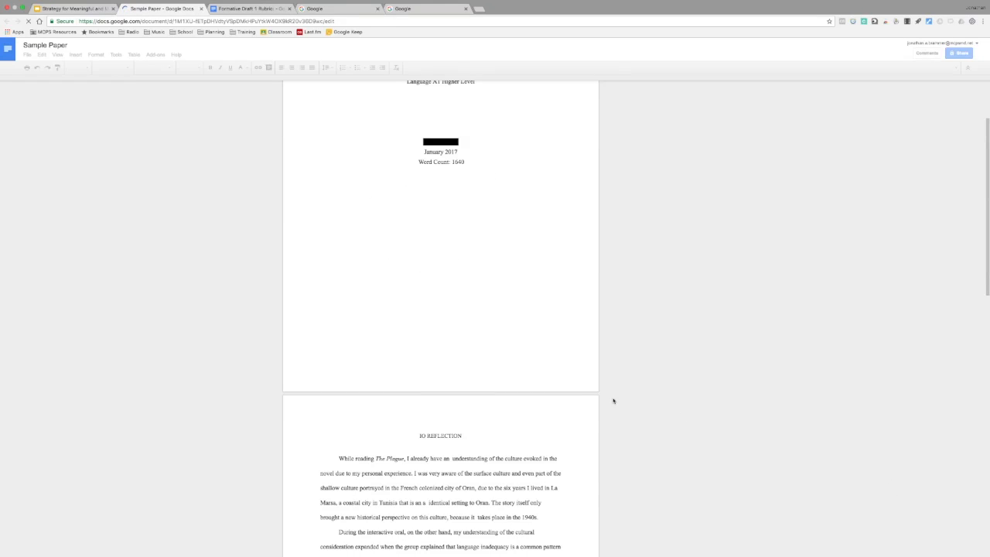
pyautogui.scroll(-8, 987, 244)
pyautogui.scroll(-5, 968, 250)
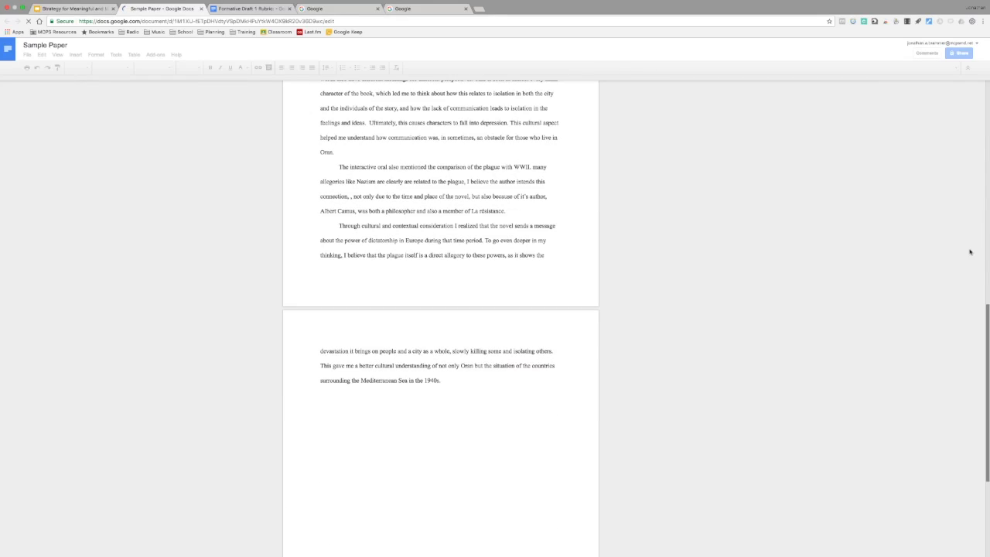
pyautogui.scroll(-15, 528, 344)
pyautogui.scroll(-2, 528, 341)
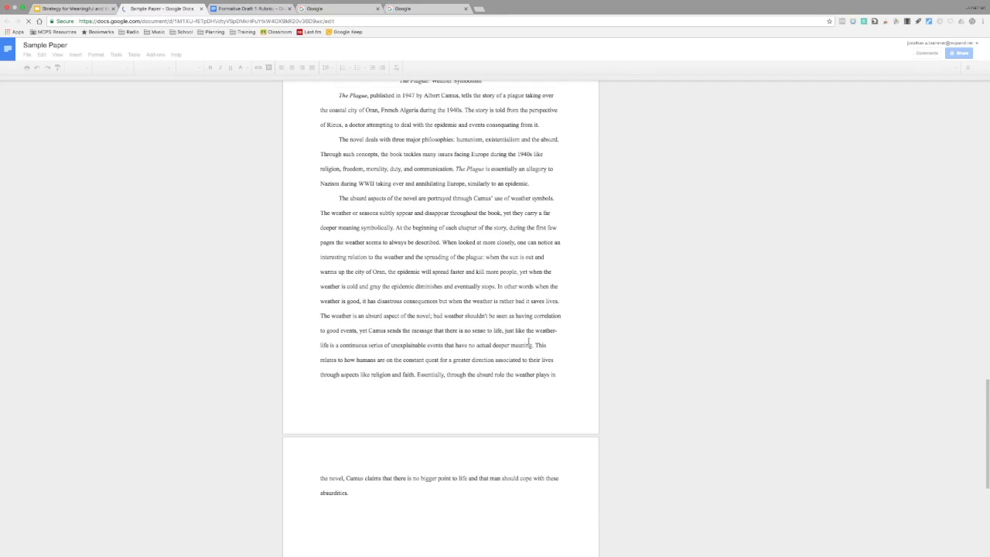
pyautogui.scroll(-8, 528, 344)
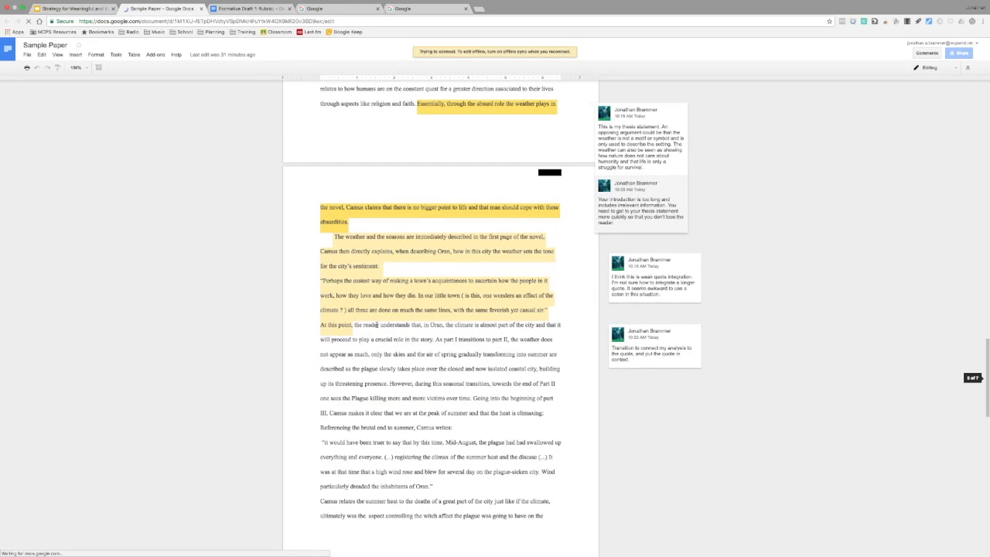
pyautogui.scroll(-5, 378, 323)
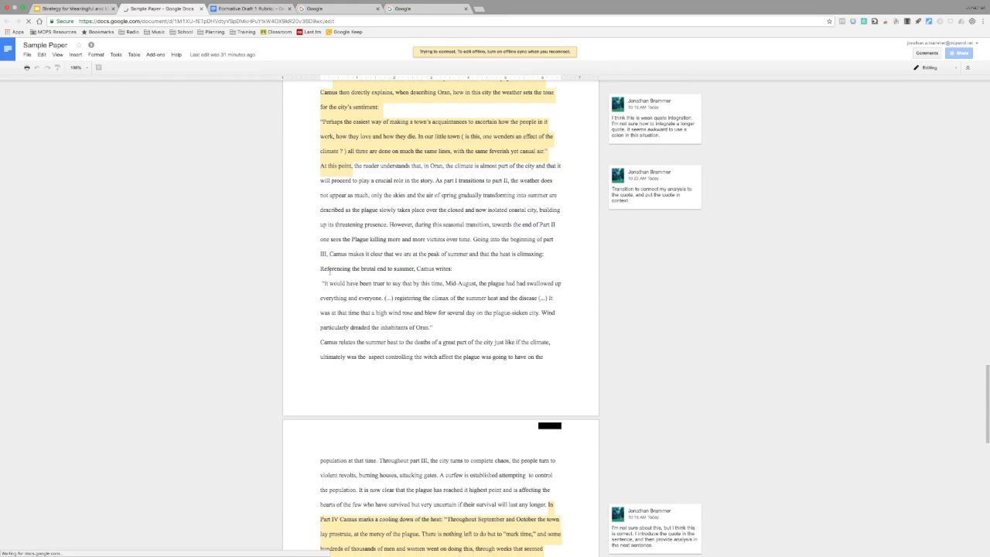
pyautogui.scroll(-2, 334, 275)
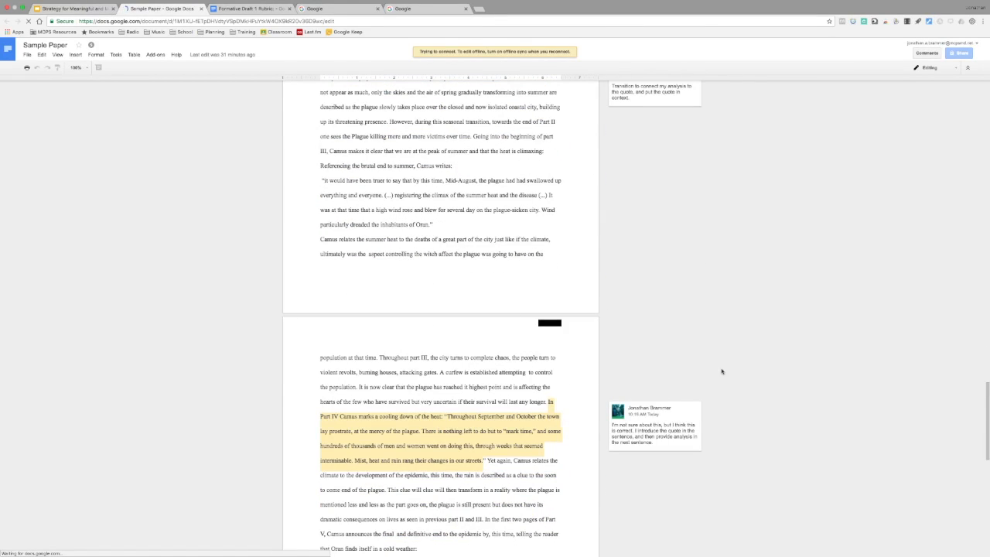
pyautogui.scroll(-1, 721, 371)
# Step: Examine the highlighted thesis statement, the comment on it and the reply about the introduction
pyautogui.scroll(6, 981, 307)
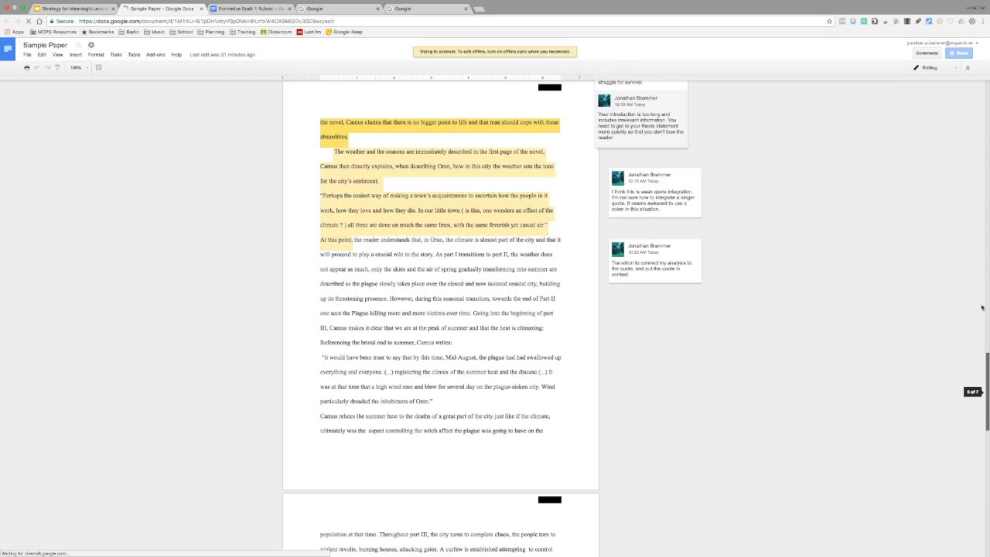
pyautogui.scroll(12, 981, 306)
pyautogui.scroll(1, 463, 417)
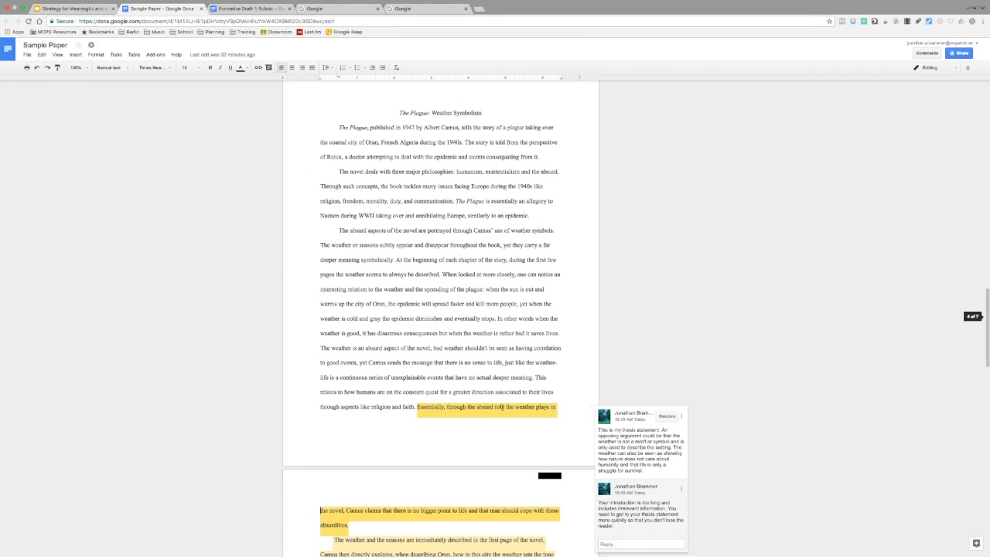
pyautogui.scroll(-2, 503, 406)
pyautogui.scroll(-1, 489, 411)
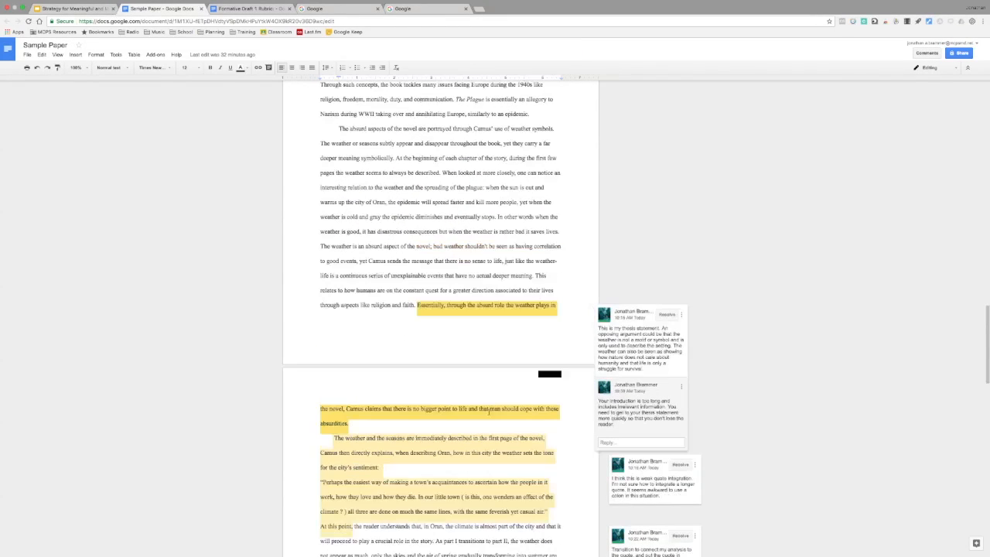
pyautogui.scroll(4, 489, 411)
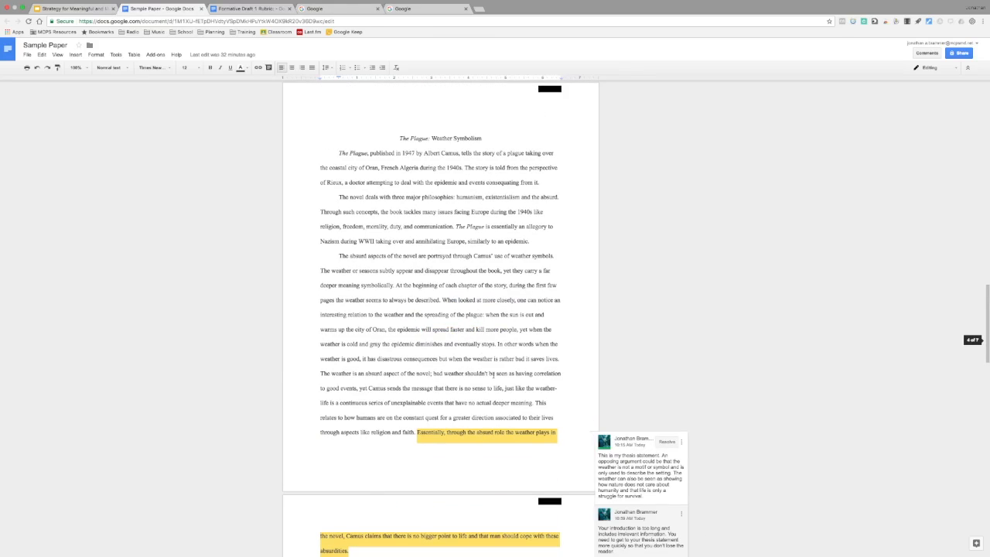
pyautogui.scroll(3, 493, 374)
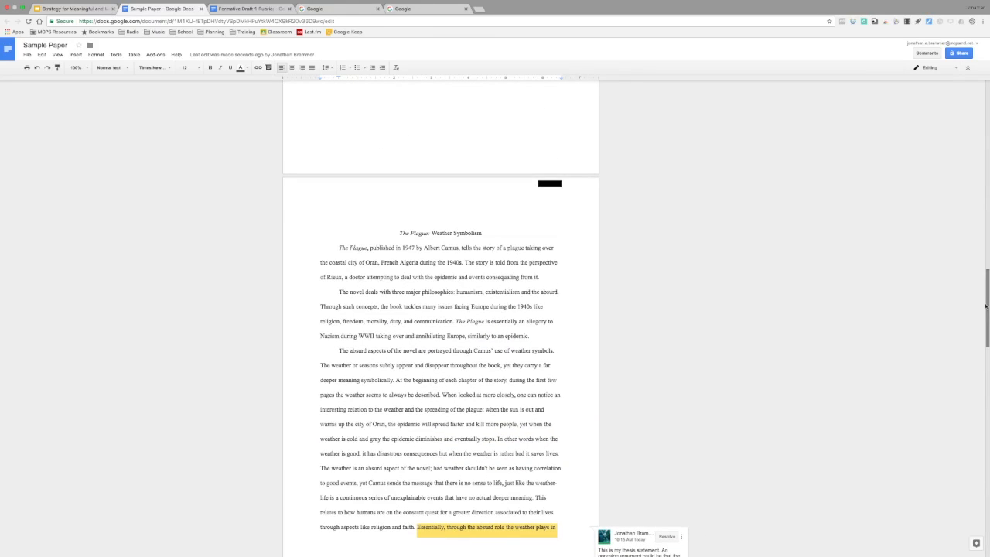
pyautogui.scroll(1, 987, 304)
pyautogui.moveTo(987, 304)
pyautogui.mouseDown()
pyautogui.moveTo(987, 291)
pyautogui.moveTo(986, 305)
pyautogui.mouseUp()
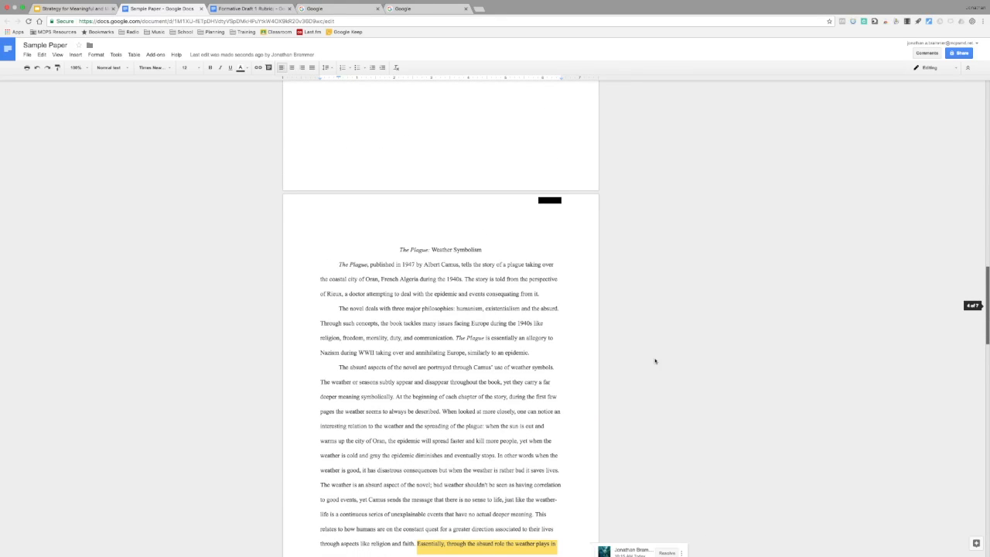
pyautogui.scroll(2, 640, 360)
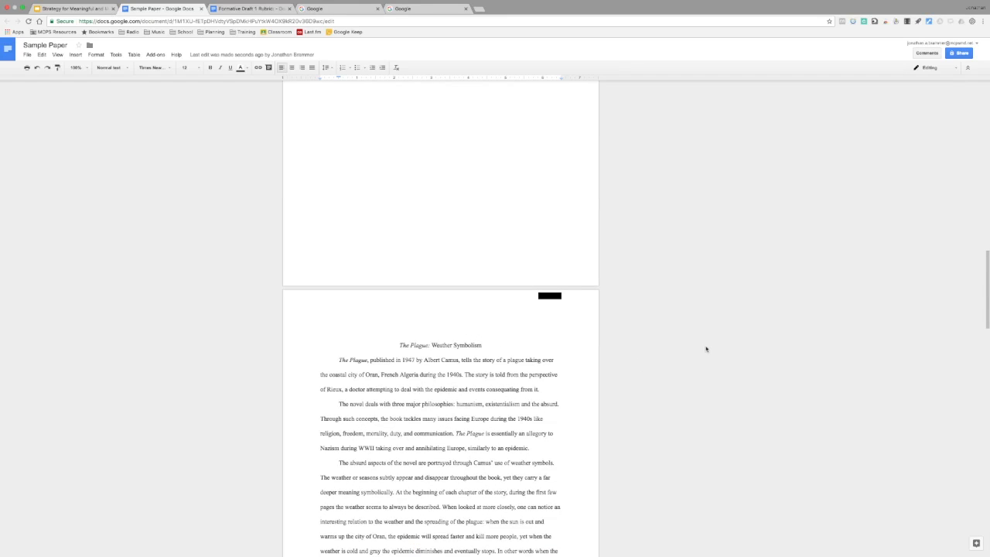
pyautogui.scroll(2, 987, 282)
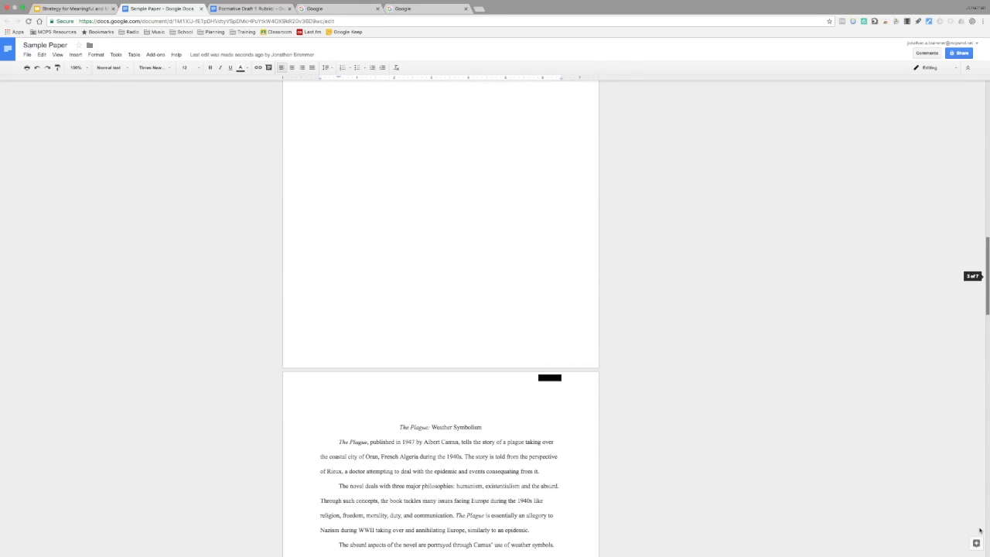
pyautogui.scroll(-5, 873, 488)
pyautogui.scroll(-1, 719, 442)
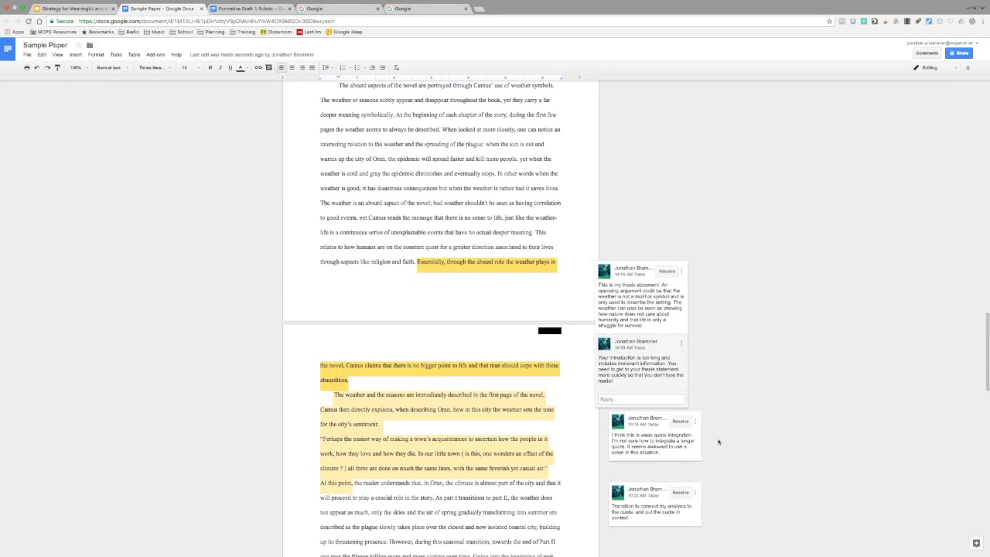
pyautogui.scroll(-1, 719, 442)
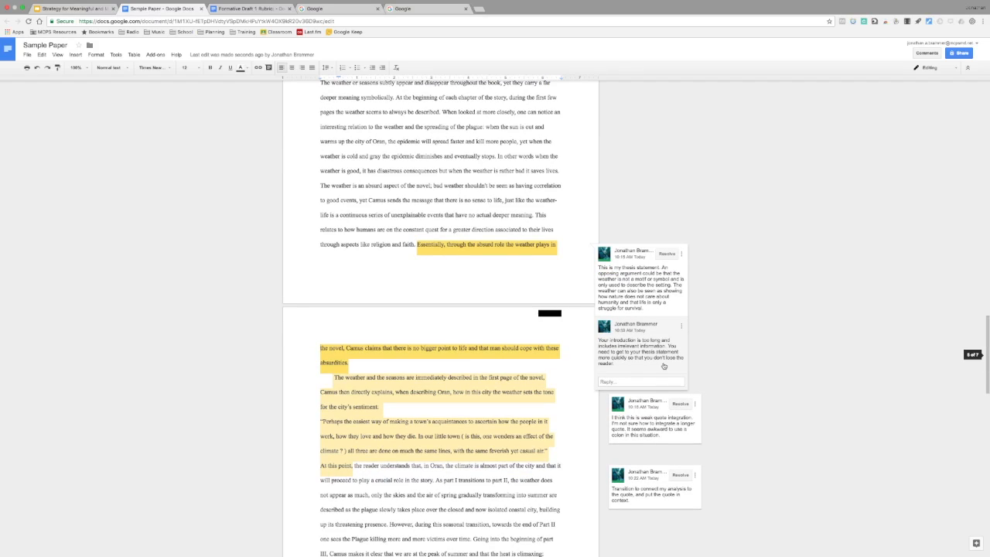
# Step: Compare the length of the essay's introduction with where the highlighted thesis statement appears
pyautogui.click(477, 254)
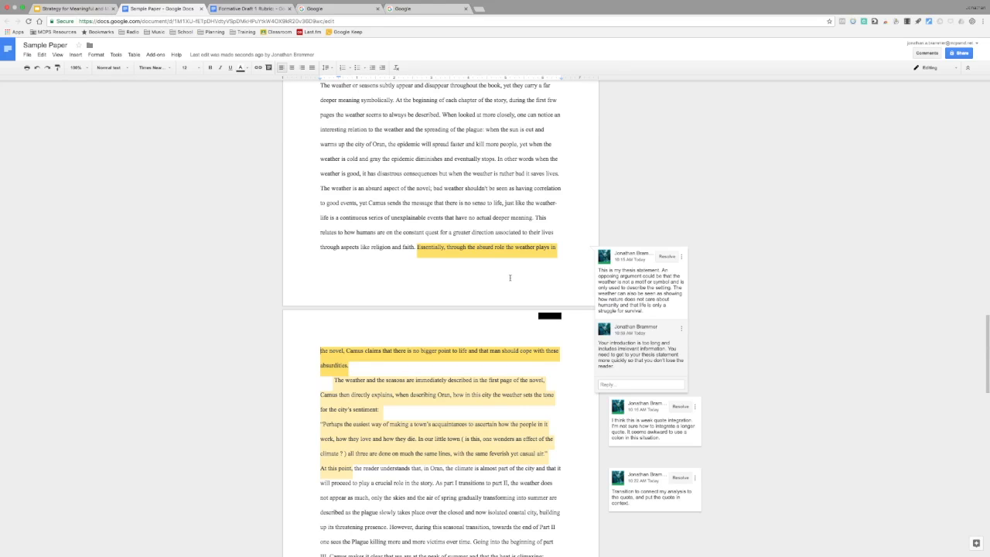
pyautogui.scroll(5, 469, 289)
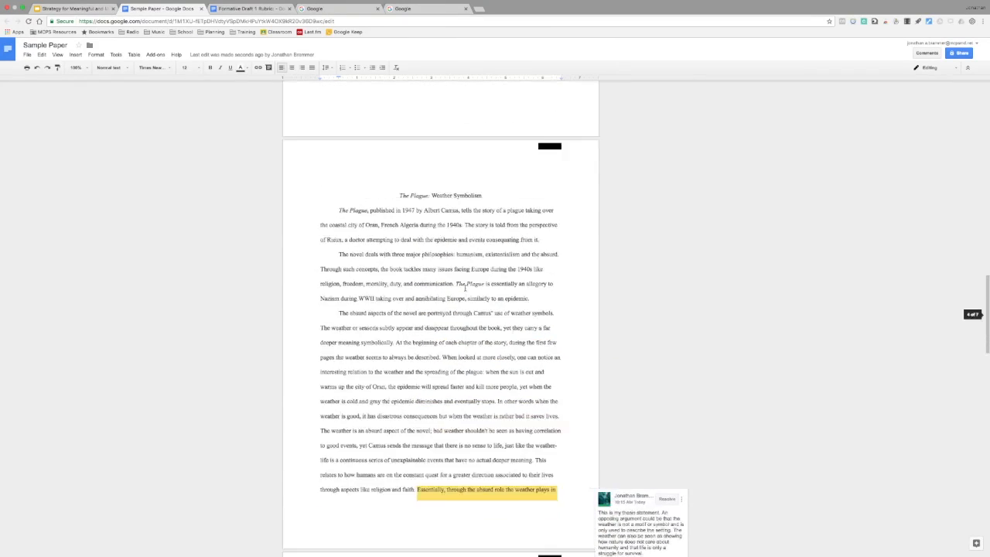
pyautogui.scroll(-4, 464, 288)
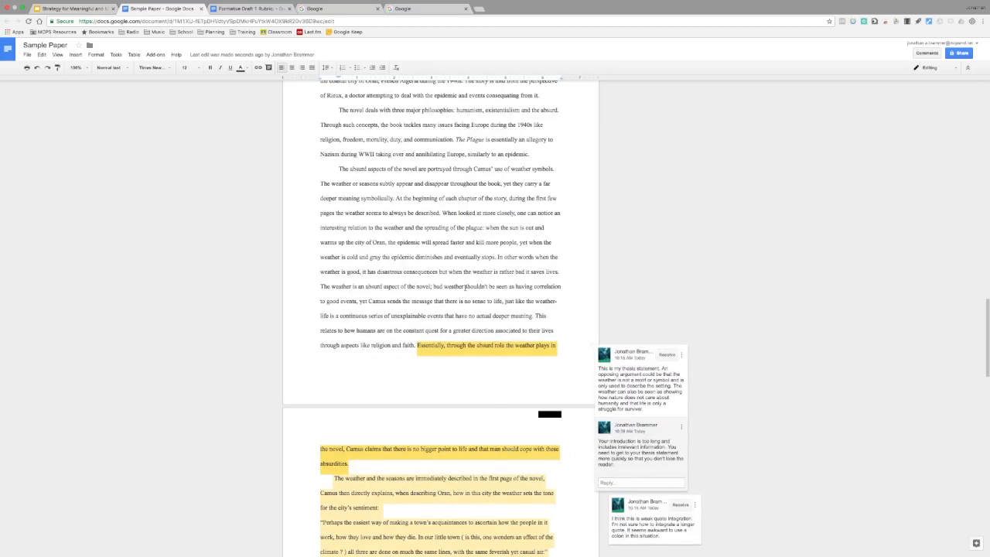
pyautogui.scroll(-1, 464, 287)
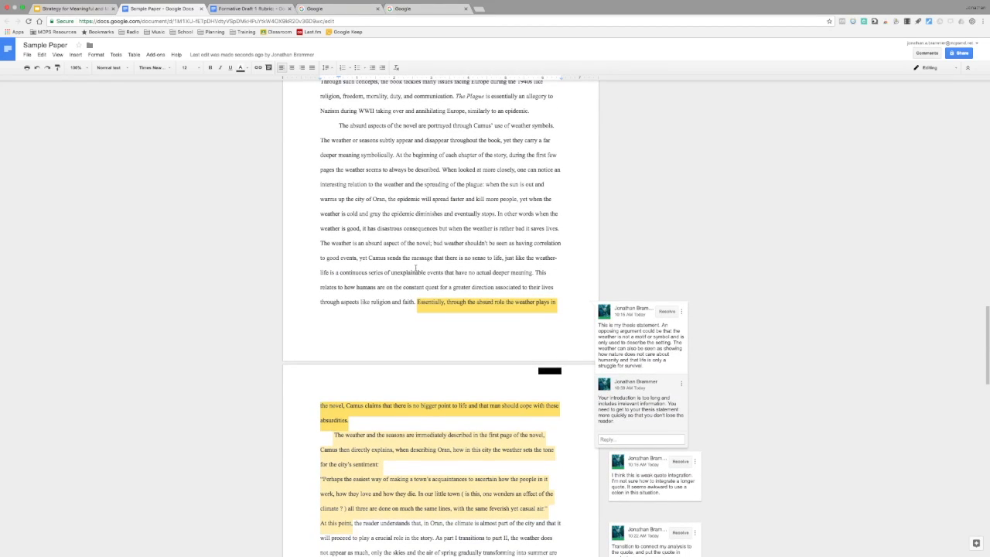
pyautogui.scroll(-1, 453, 267)
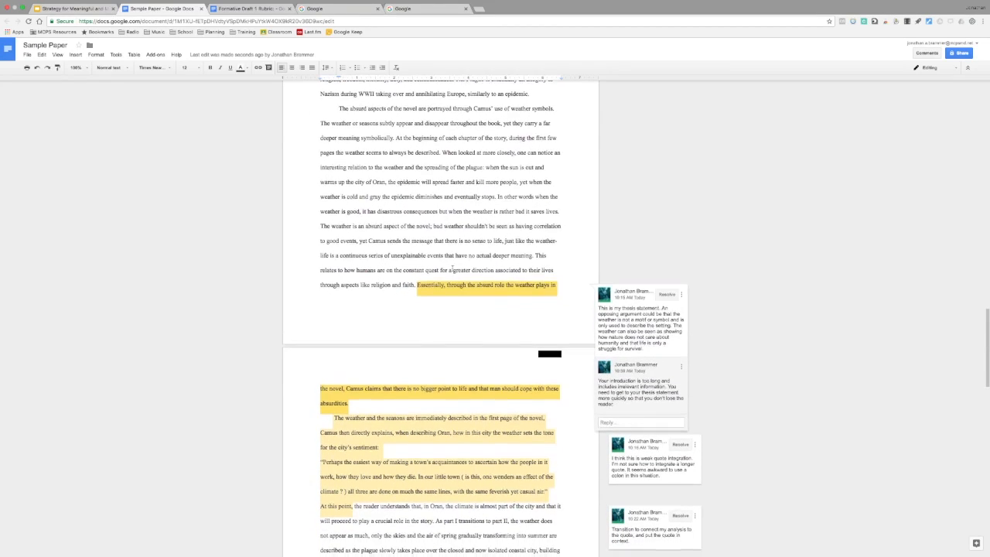
pyautogui.scroll(3, 452, 268)
pyautogui.scroll(3, 452, 267)
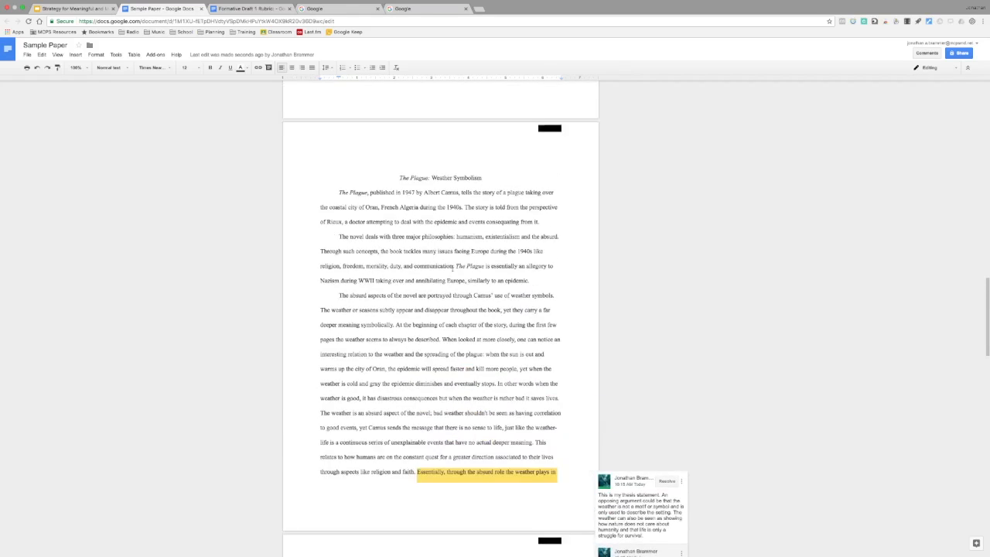
pyautogui.scroll(-6, 448, 266)
pyautogui.scroll(-1, 447, 265)
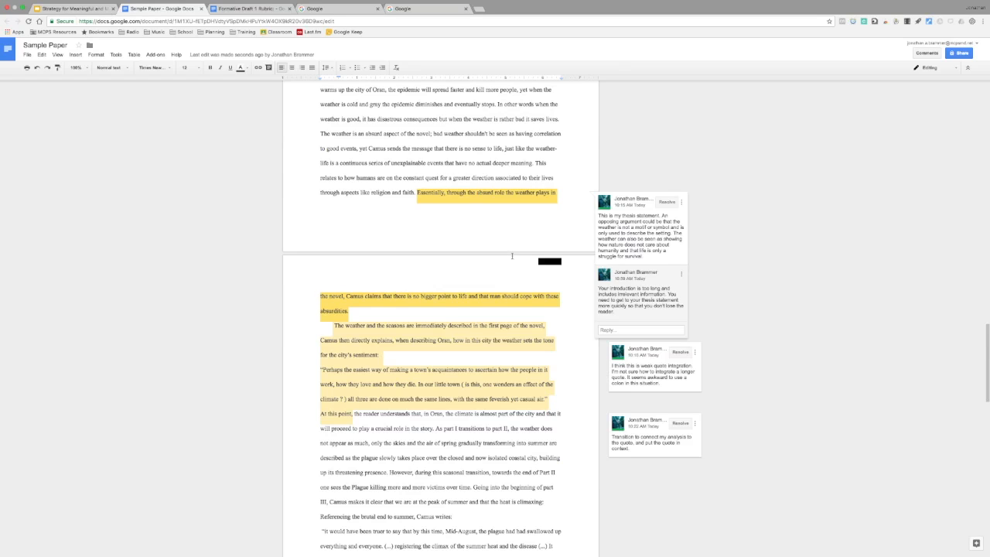
pyautogui.scroll(3, 412, 190)
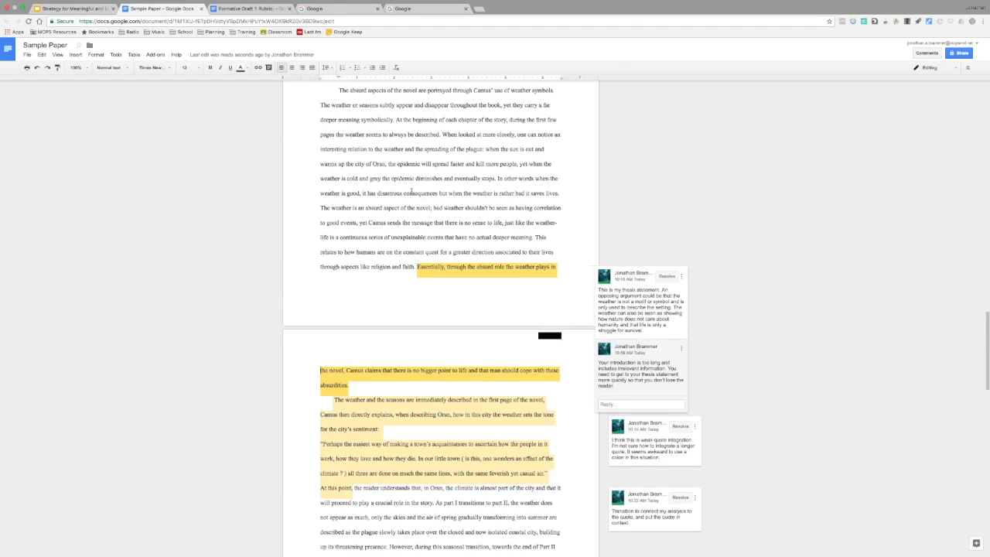
pyautogui.scroll(-3, 411, 190)
pyautogui.scroll(-1, 411, 190)
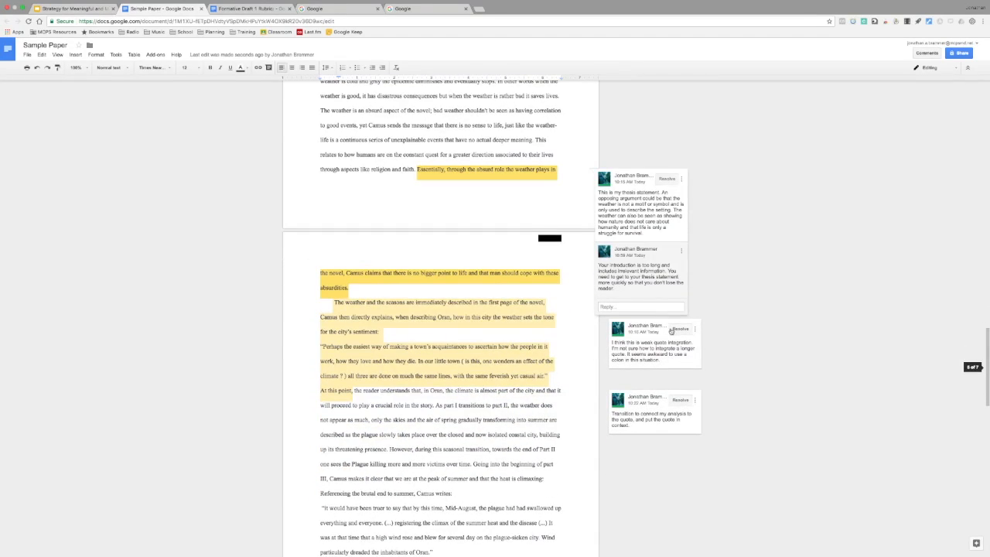
# Step: Start a reply to the comment about weak quote integration and the awkward colon
pyautogui.click(648, 348)
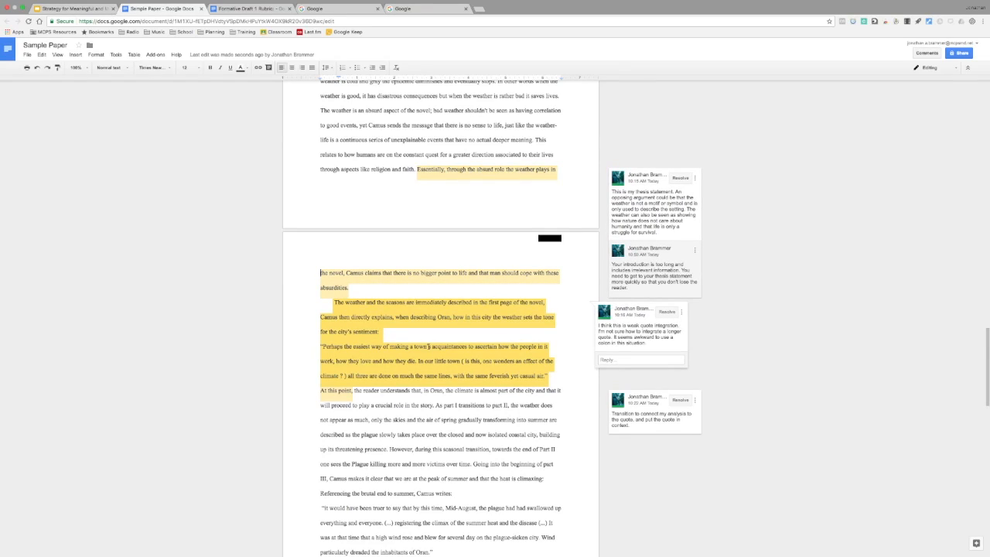
pyautogui.scroll(-1, 395, 333)
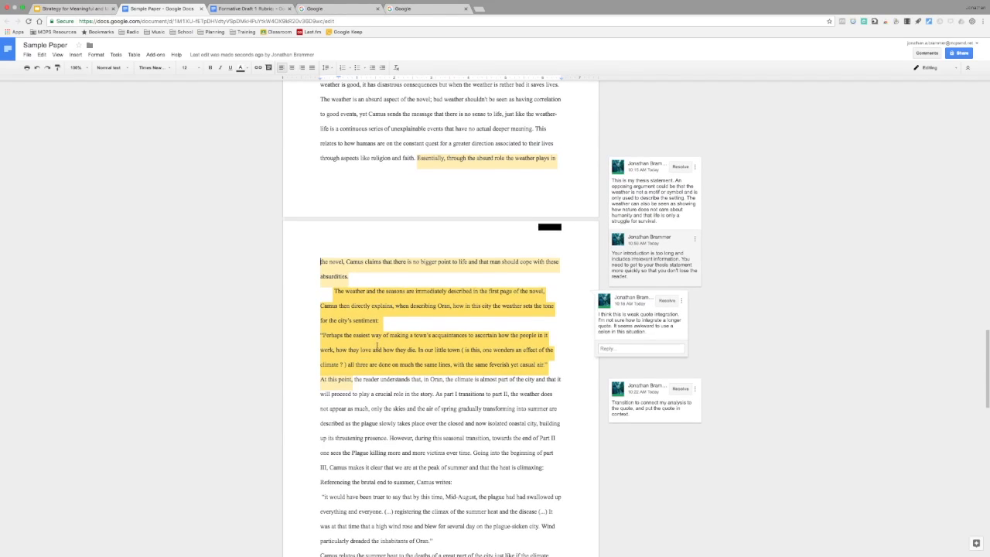
pyautogui.scroll(-1, 376, 345)
pyautogui.click(617, 335)
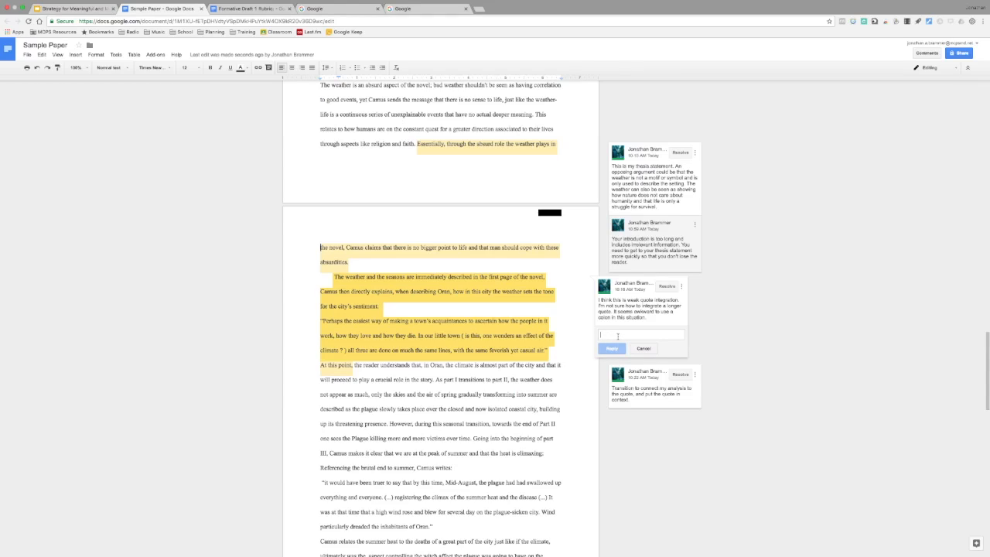
pyautogui.write('You u')
pyautogui.write('se so')
pyautogui.write('olon')
pyautogui.write('s to separat')
pyautogui.write('e the introc')
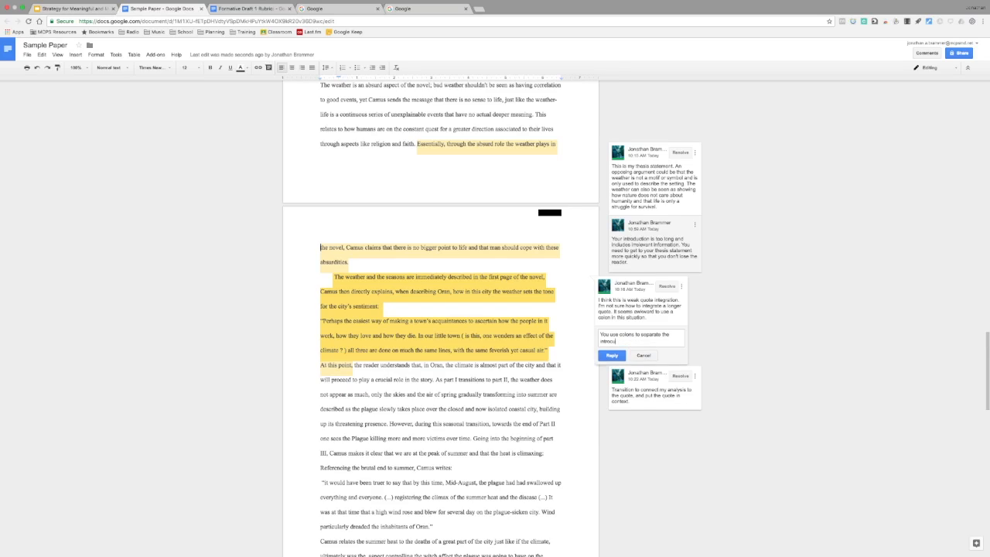
pyautogui.write('uction and')
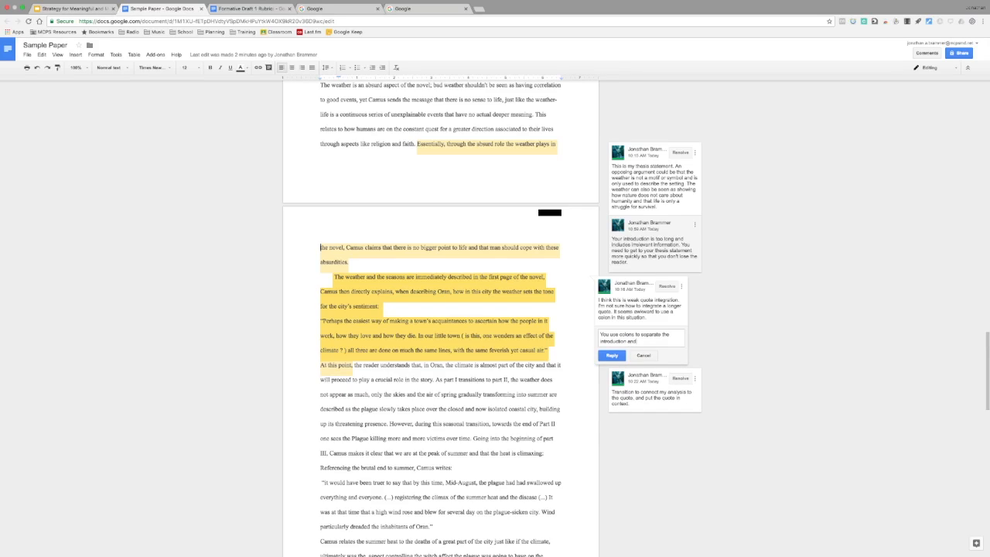
pyautogui.write(' quote itsel')
pyautogui.write('f. Th')
# Step: Write the reply "You should use a semicolon instead of a colon here. Also, you repeat this type of quote integration throughout your essay."
pyautogui.moveTo(670, 341); pyautogui.dragTo(598, 334)
pyautogui.write('You should use a semicolon instead of a colon here.  Also, you repeat this ')
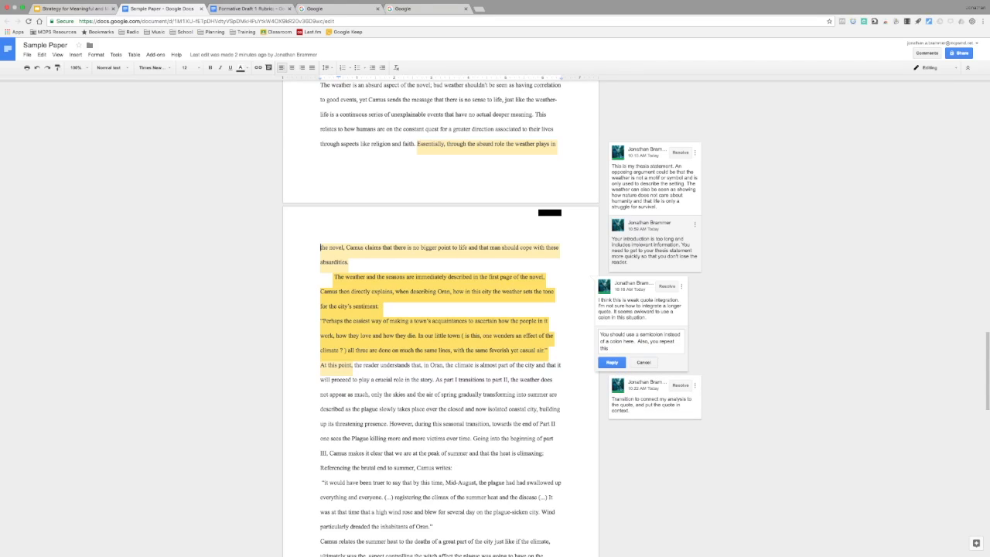
pyautogui.write('type of quote integration throughout your essay.')
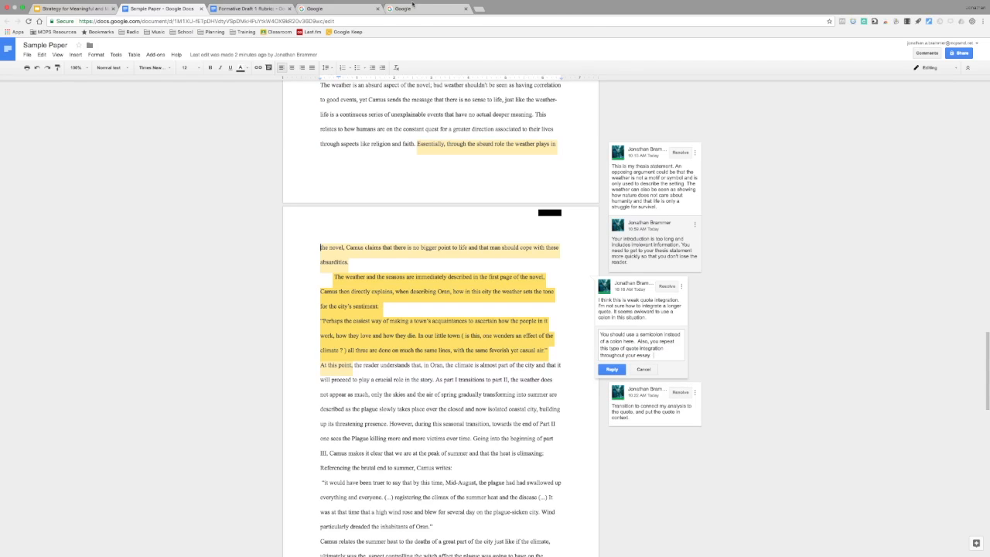
# Step: Open the web page www2.ivcc.edu/rambo/eng1001/quotes.htm on integrating quotations, keeping the paper open
pyautogui.click(412, 6)
pyautogui.click(378, 22)
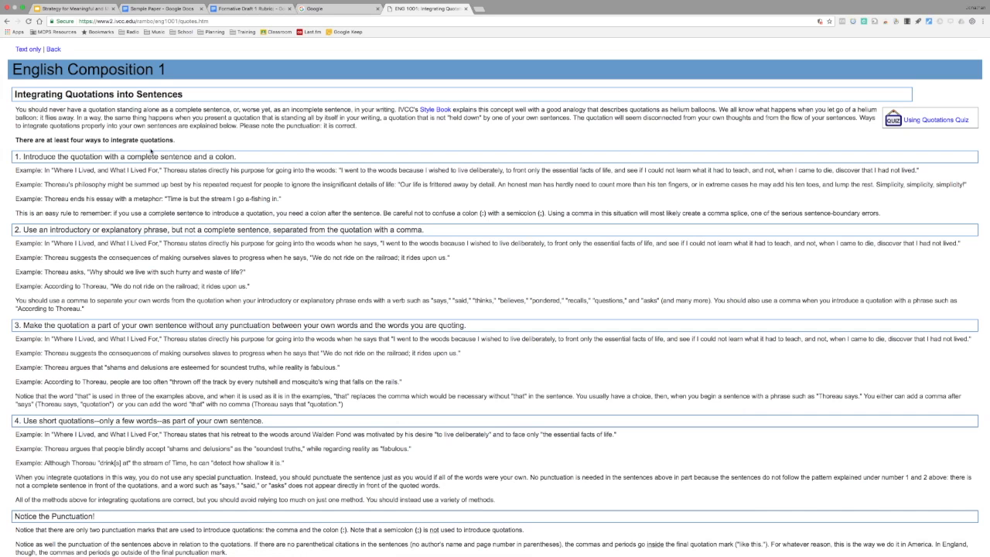
# Step: Copy the web address of the quotation integration page and return to the Sample Paper document
pyautogui.click(180, 21)
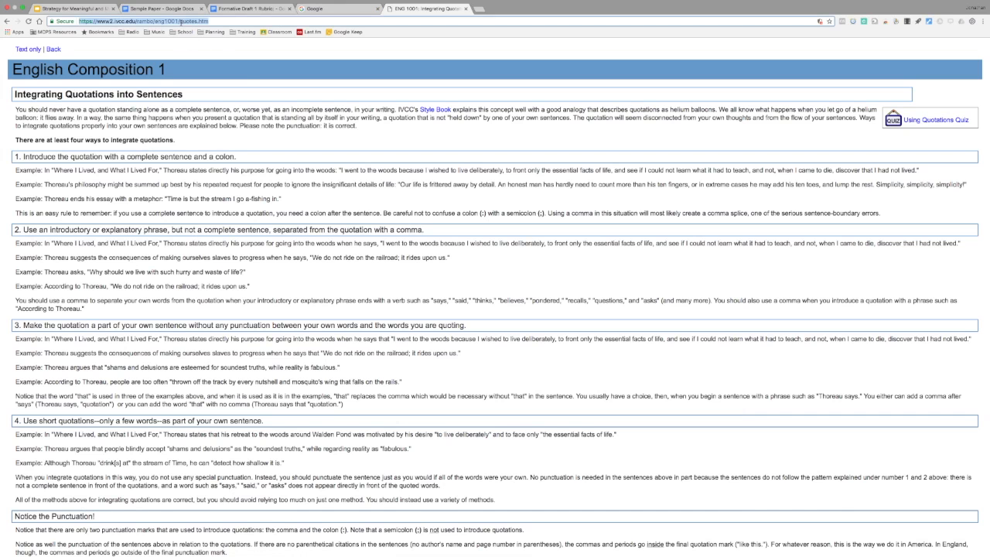
pyautogui.rightClick(181, 22)
pyautogui.click(194, 34)
pyautogui.click(249, 9)
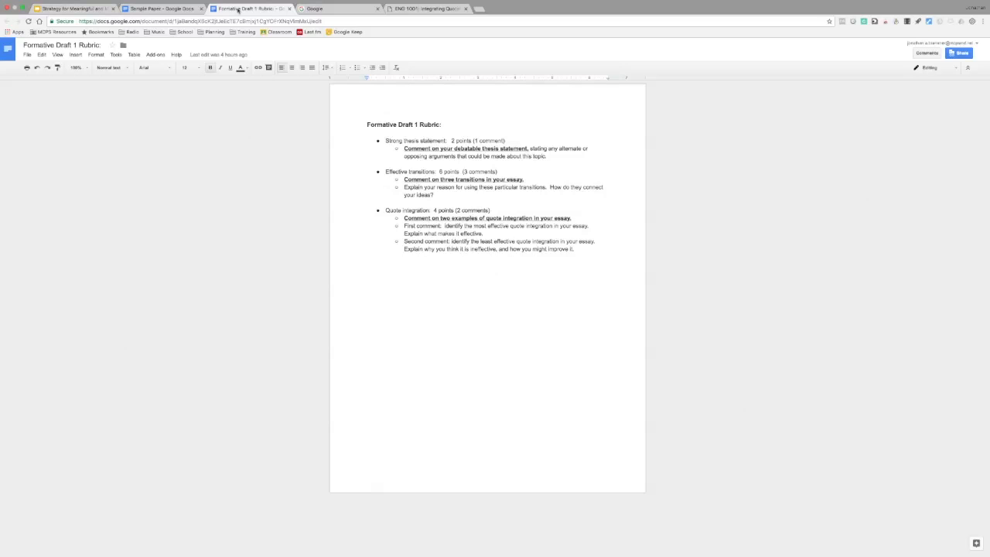
pyautogui.click(176, 10)
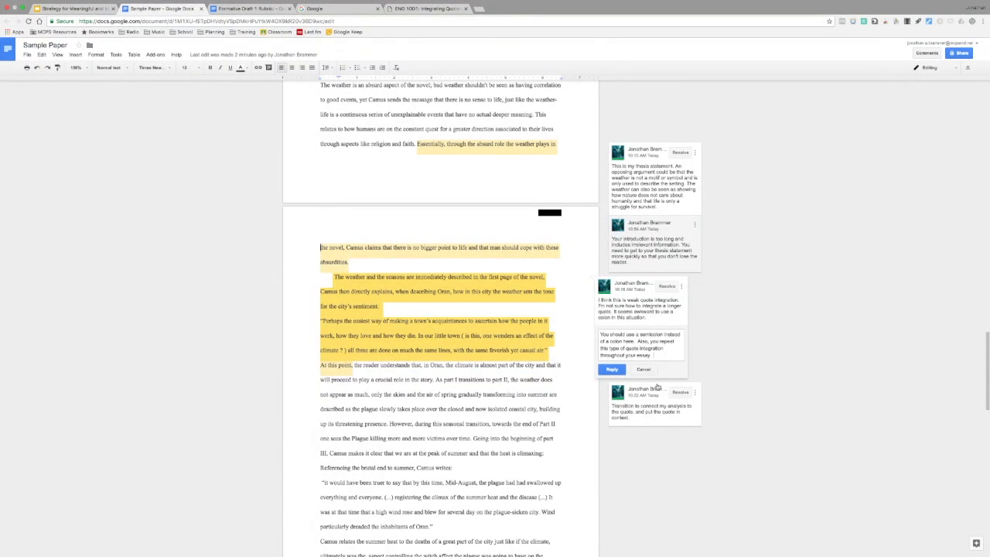
# Step: Add "Check out this resource:" and the copied link to the draft reply on weak quote integration, and post it
pyautogui.write('Check out this ')
pyautogui.write('res')
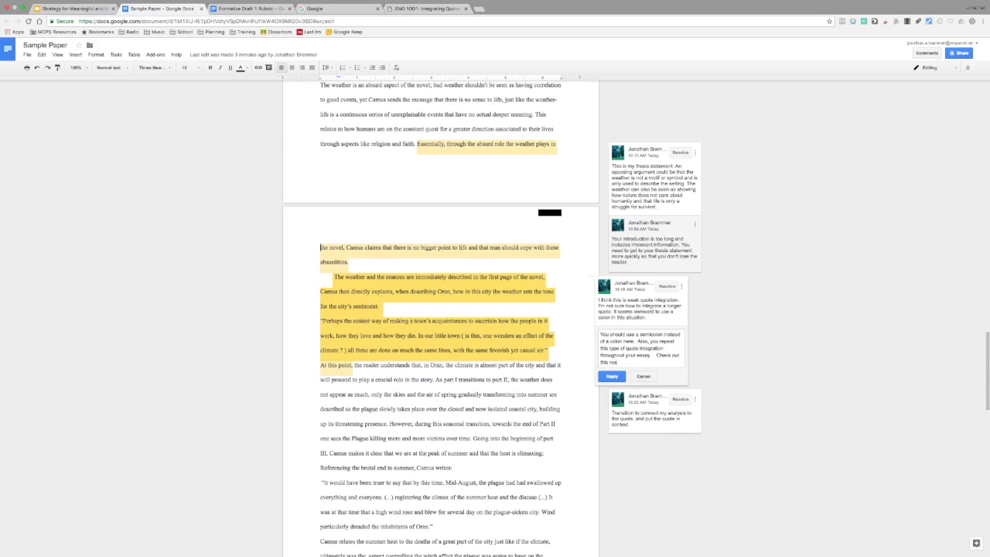
pyautogui.write('ource:')
pyautogui.press('super+v')
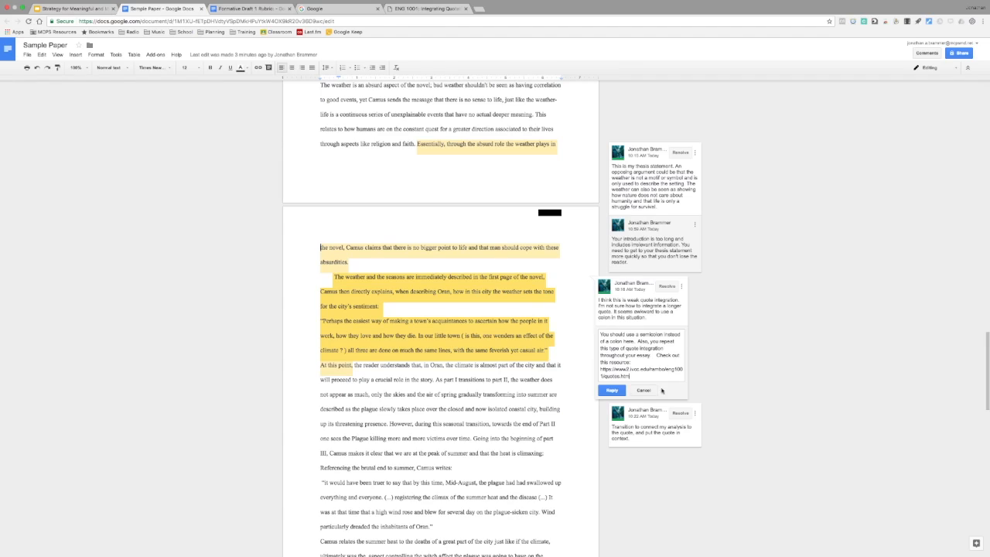
pyautogui.click(611, 390)
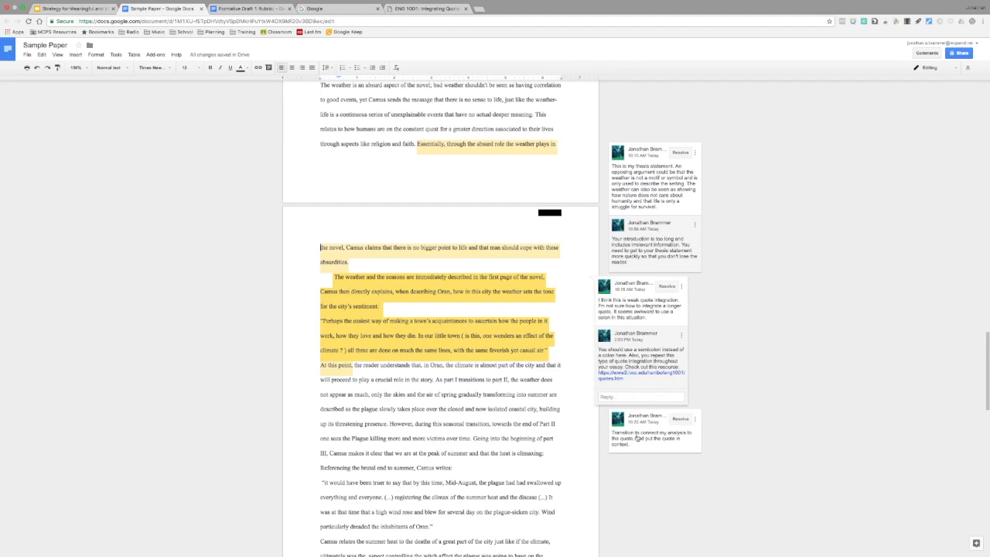
# Step: Start a reply to the comment on the Part IV quotation with "Again, you are using a colon incorrectly here."
pyautogui.scroll(-1, 523, 381)
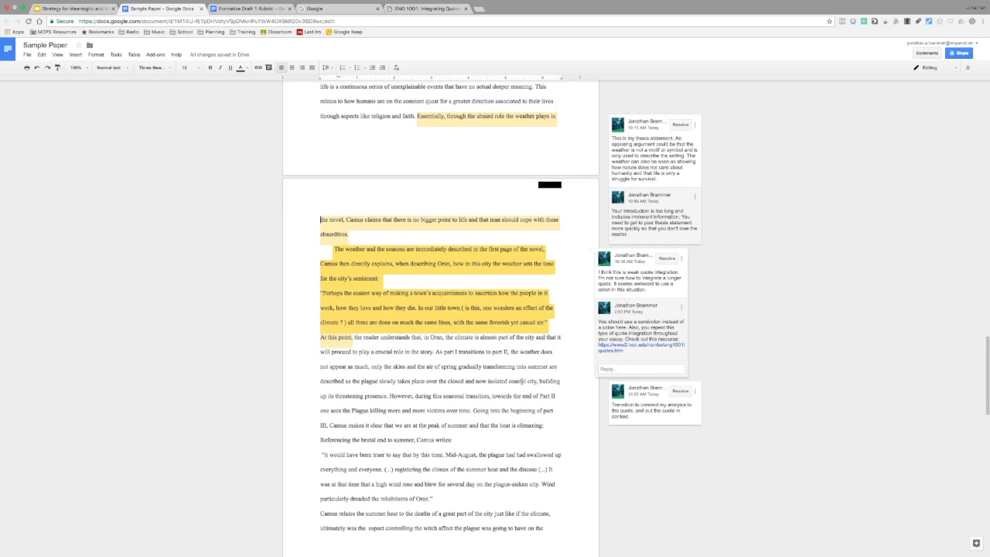
pyautogui.scroll(-6, 523, 382)
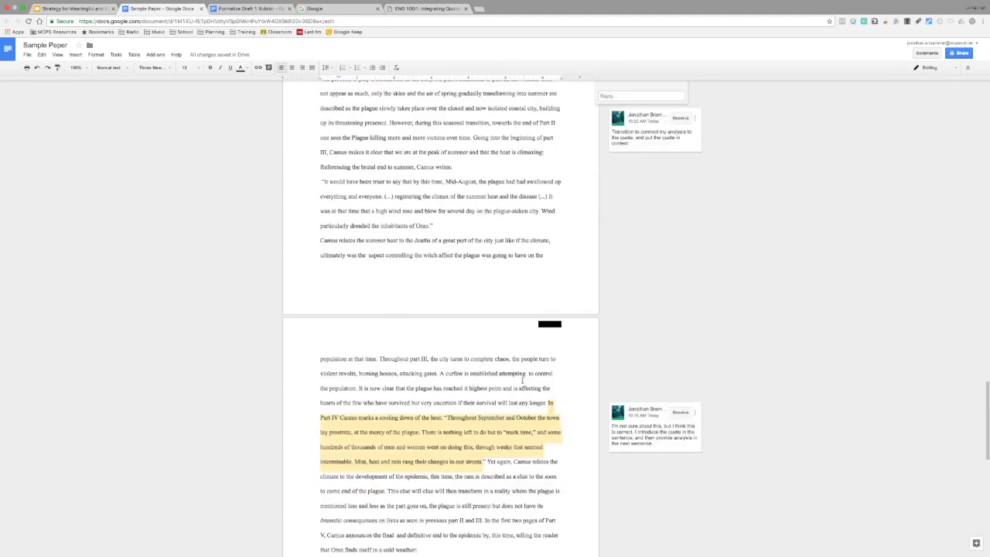
pyautogui.scroll(-2, 522, 381)
pyautogui.click(658, 336)
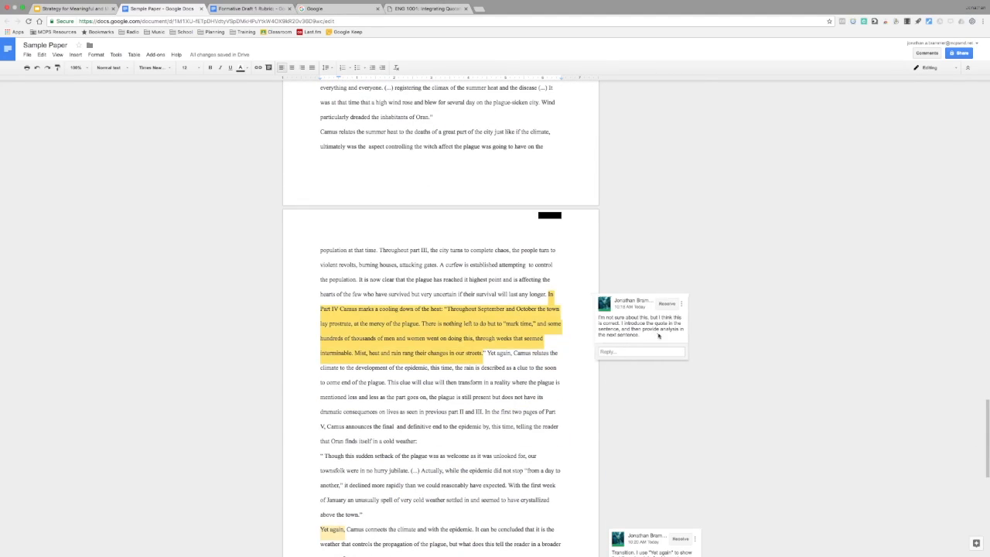
pyautogui.click(624, 350)
pyautogui.write('Ag')
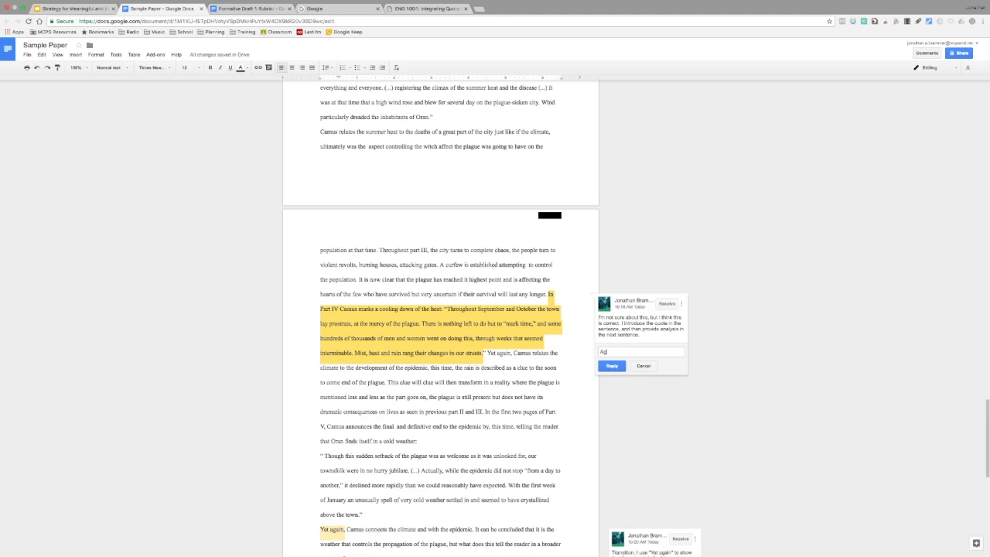
pyautogui.write('ain  you are using a colon incorrectly here.')
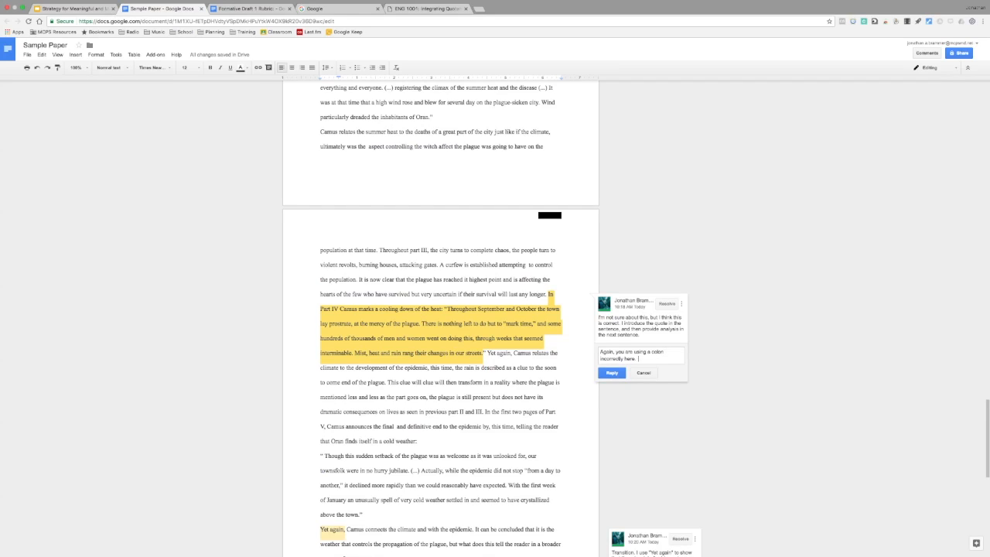
# Step: Continue the reply with "Please look at this link to see other ways to integrate your quotation."
pyautogui.write('  Please look at this link to see o')
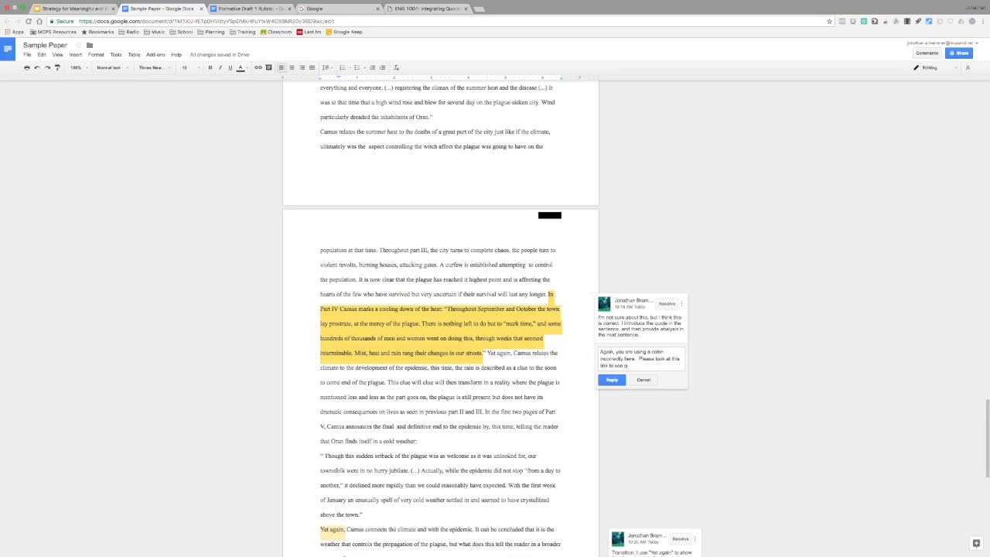
pyautogui.write('uher')
pyautogui.write(' ways to integrate your quoat')
pyautogui.write('tion')
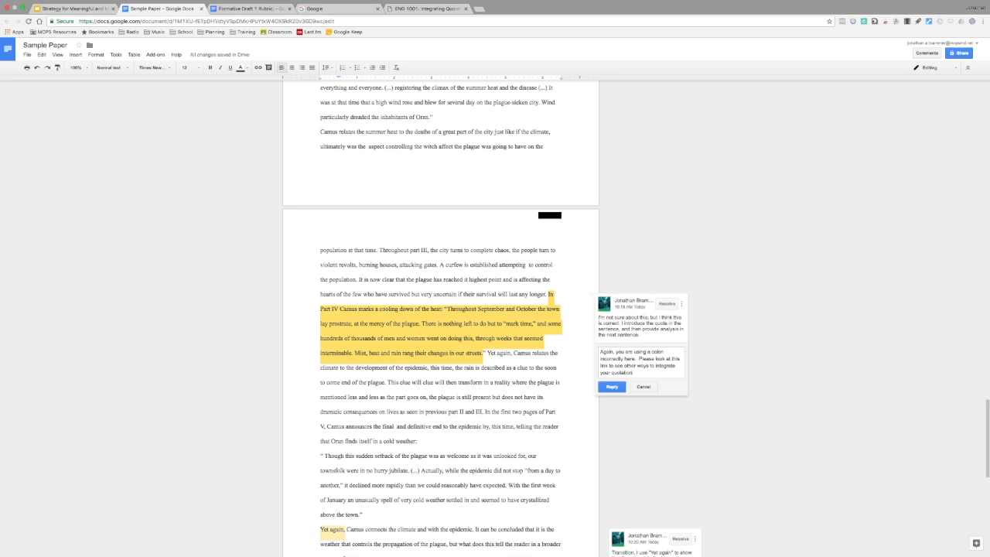
# Step: Finish the reply with "Also, your quotes should not be this long. What is the most essential language in this quote." and post it
pyautogui.write('.  Also, your quotes should')
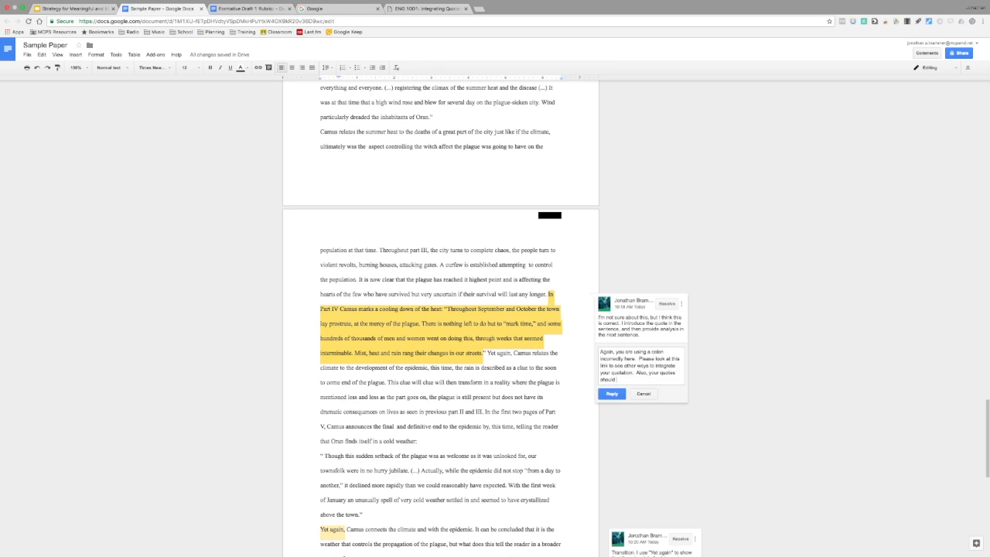
pyautogui.write(' not be this')
pyautogui.write(' long')
pyautogui.write('.  What is the most')
pyautogui.write(' was')
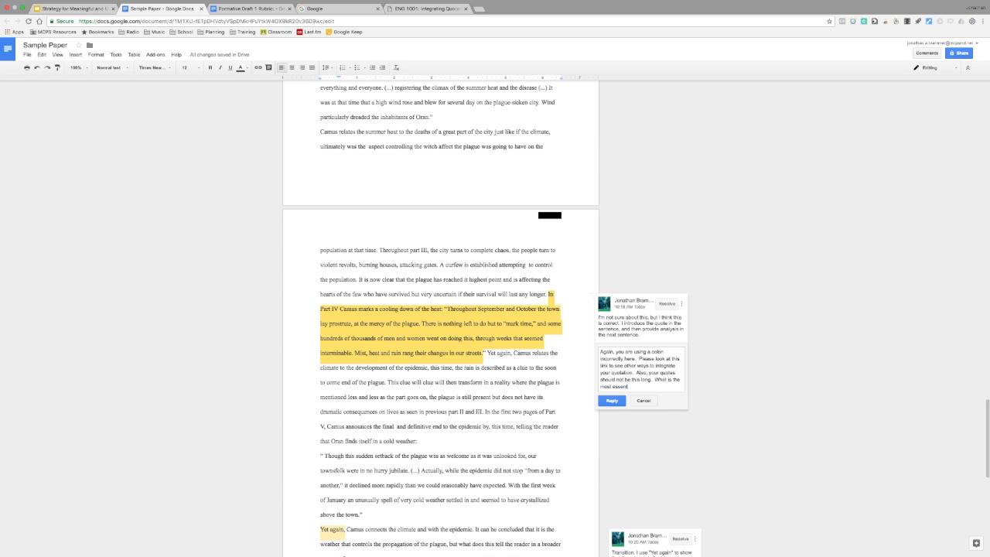
pyautogui.write('ential language in this quote.')
pyautogui.hotkey('ctrl', 'Return')
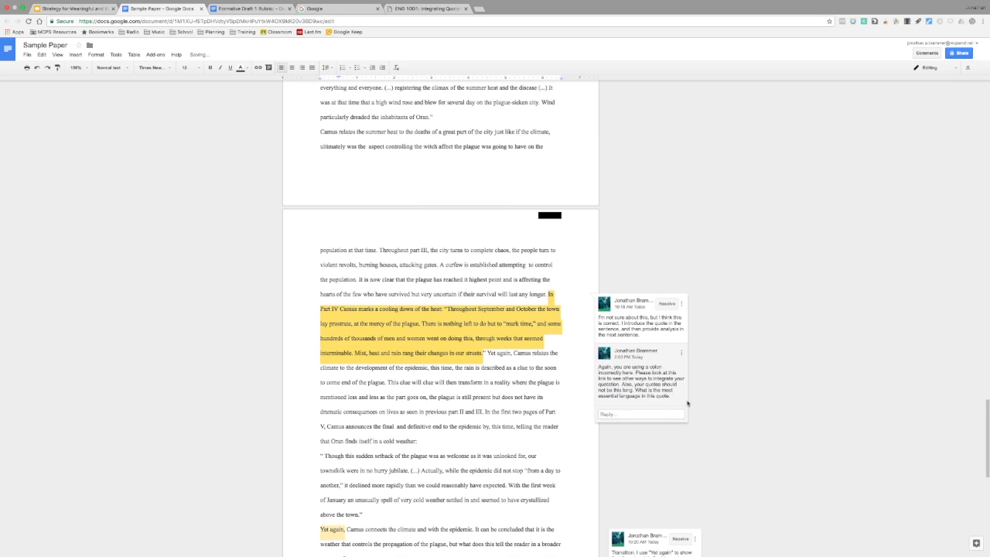
# Step: Start a reply to the comment on the "Yet again" transition with "Revisit your paragraph structure."
pyautogui.scroll(-5, 687, 403)
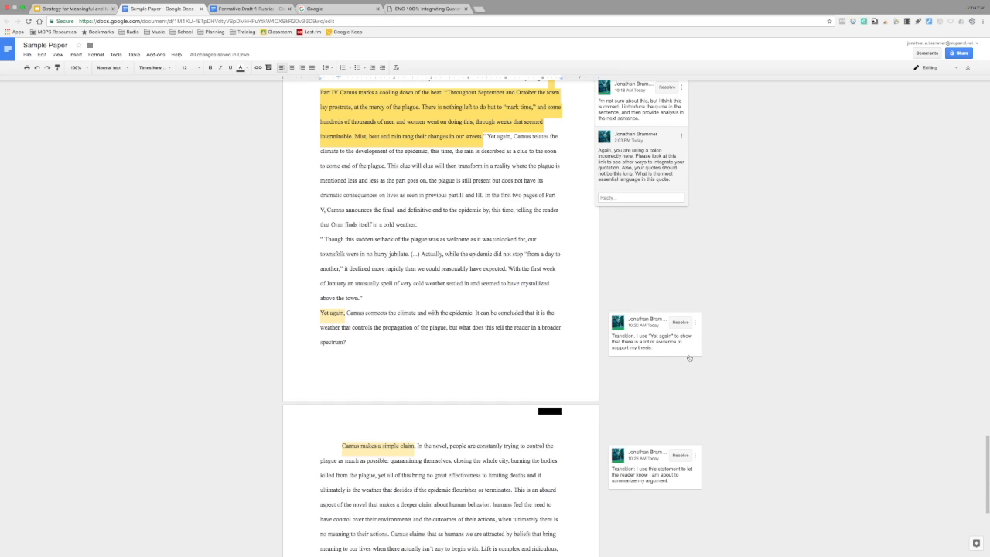
pyautogui.scroll(-1, 469, 349)
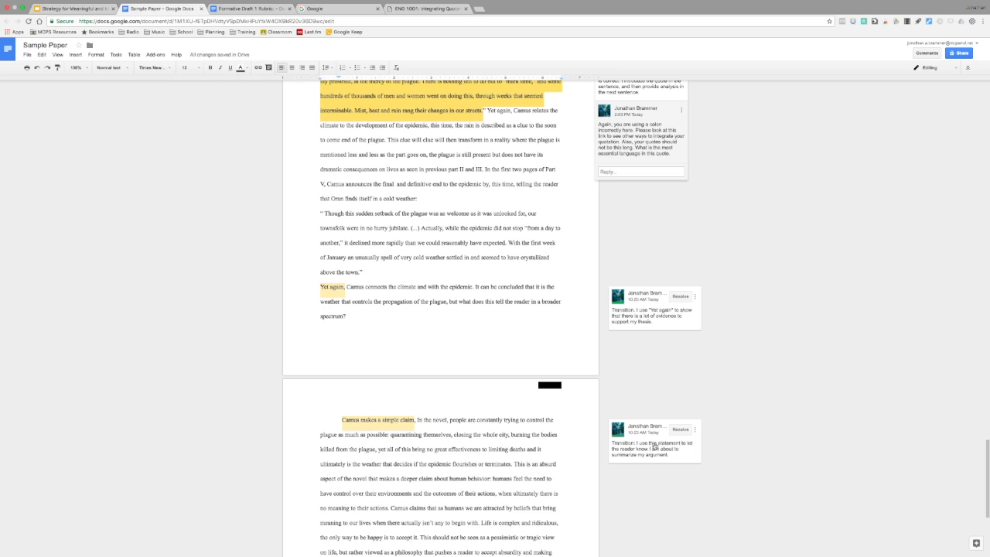
pyautogui.click(655, 323)
pyautogui.click(624, 336)
pyautogui.write('Ravie')
pyautogui.write('it your pa')
pyautogui.write('ragraph structure.')
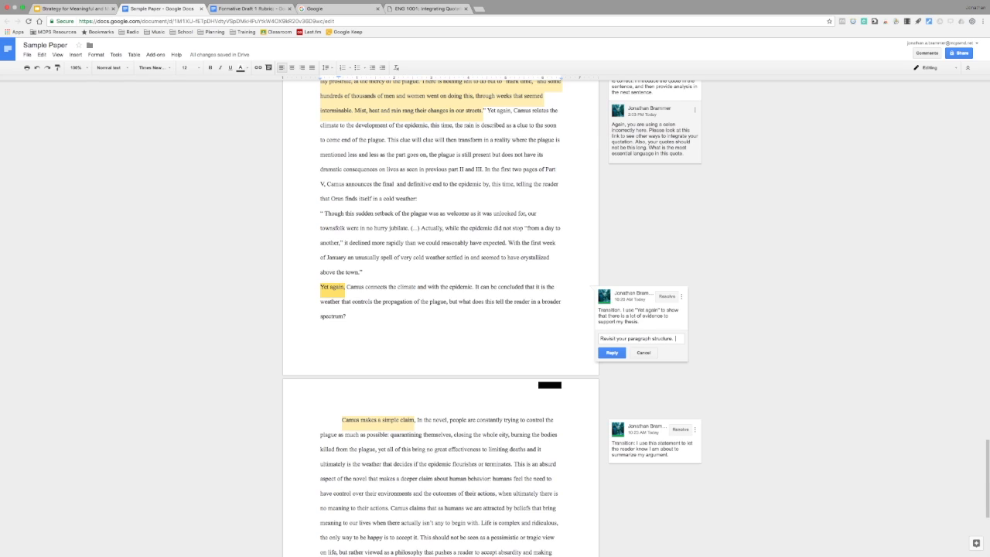
# Step: Complete the reply with "Do you have clear topic sentence / supporting argument for each paragraph." and post it
pyautogui.write(' you haves')
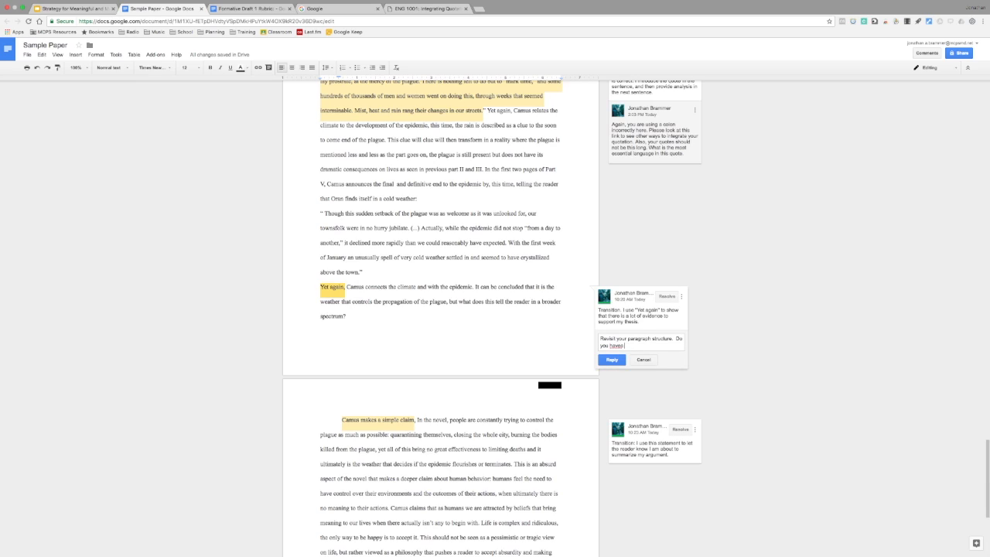
pyautogui.press('BackSpace')
pyautogui.write('clear topic and supporting argument of t')
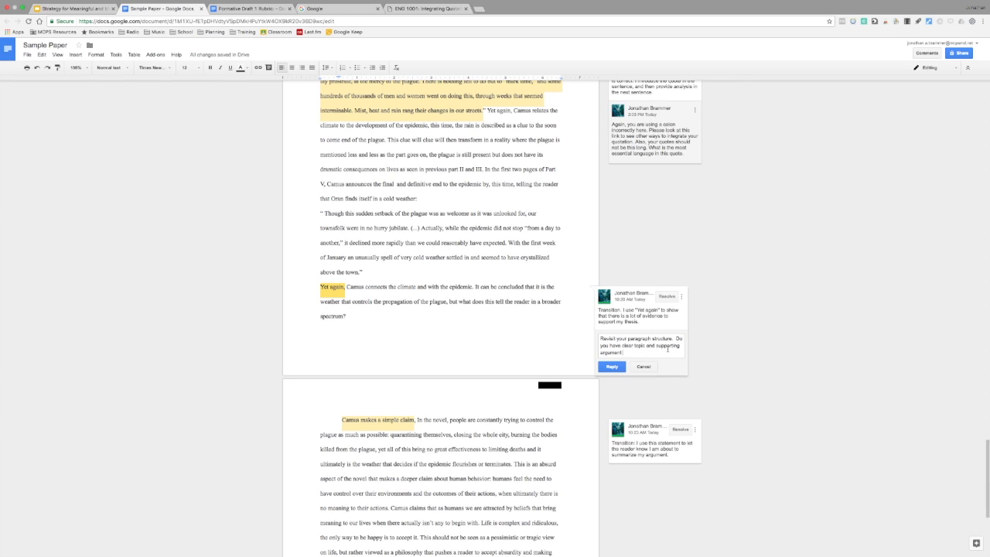
pyautogui.moveTo(658, 346); pyautogui.dragTo(646, 347)
pyautogui.write('sentence / ')
pyautogui.write('each paragra')
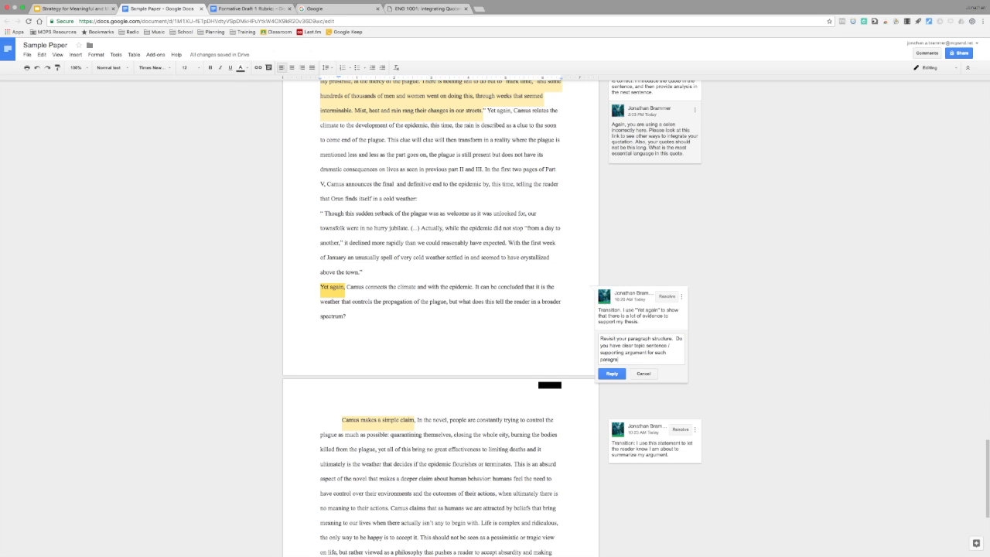
pyautogui.write('ph.')
pyautogui.click(611, 374)
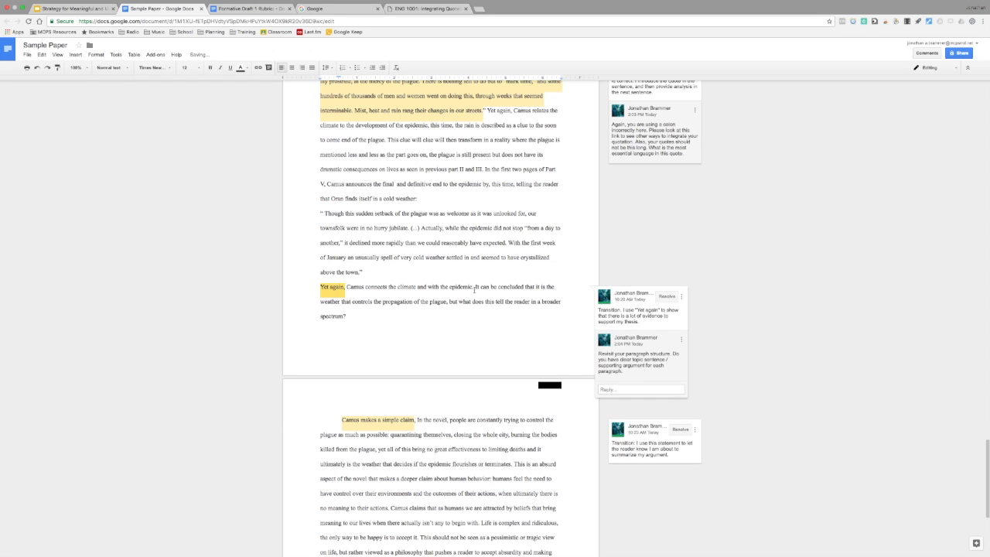
# Step: Review the essay's paragraph structure and the comment threads from the introduction through to the "Camus makes a simple claim" paragraph
pyautogui.scroll(10, 474, 290)
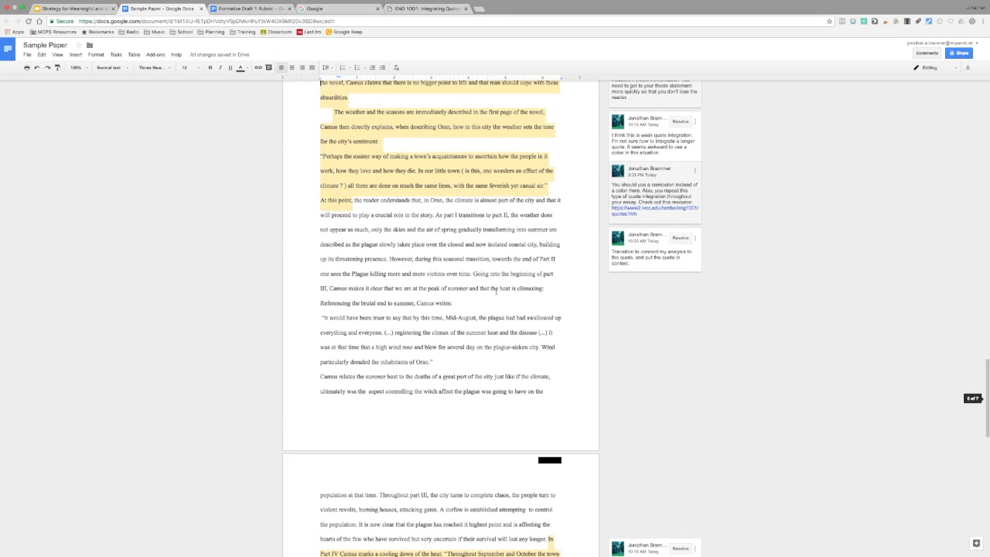
pyautogui.scroll(2, 496, 291)
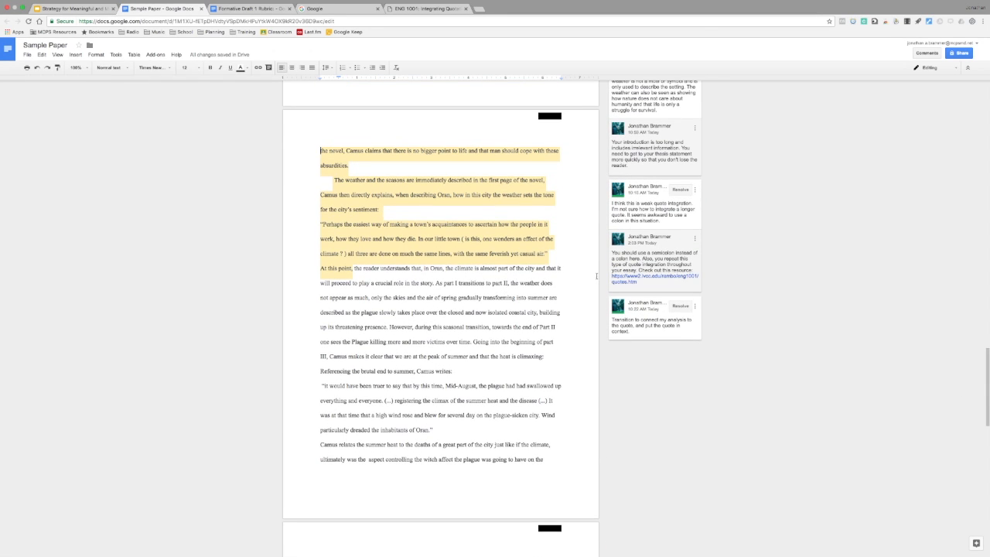
pyautogui.scroll(8, 534, 286)
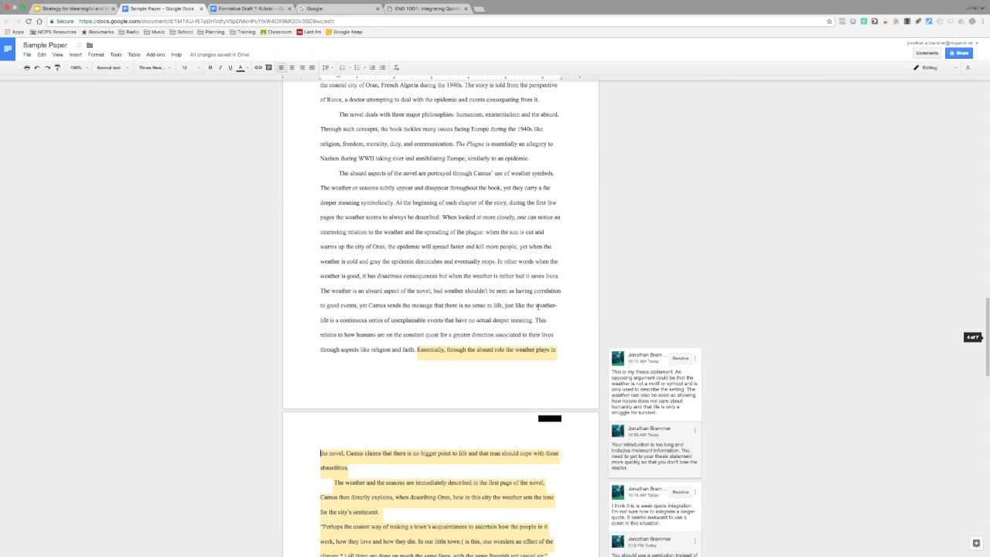
pyautogui.scroll(-3, 537, 306)
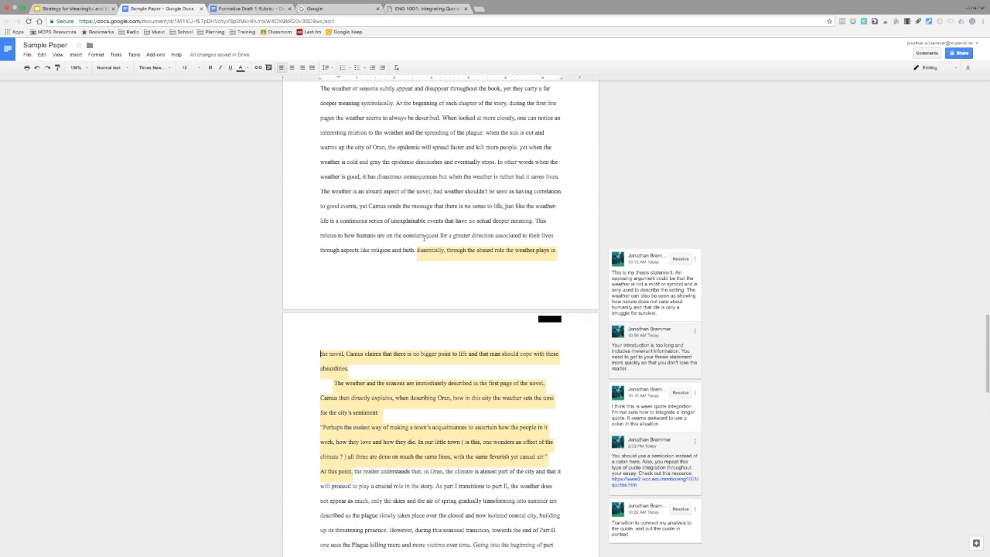
pyautogui.scroll(-1, 424, 239)
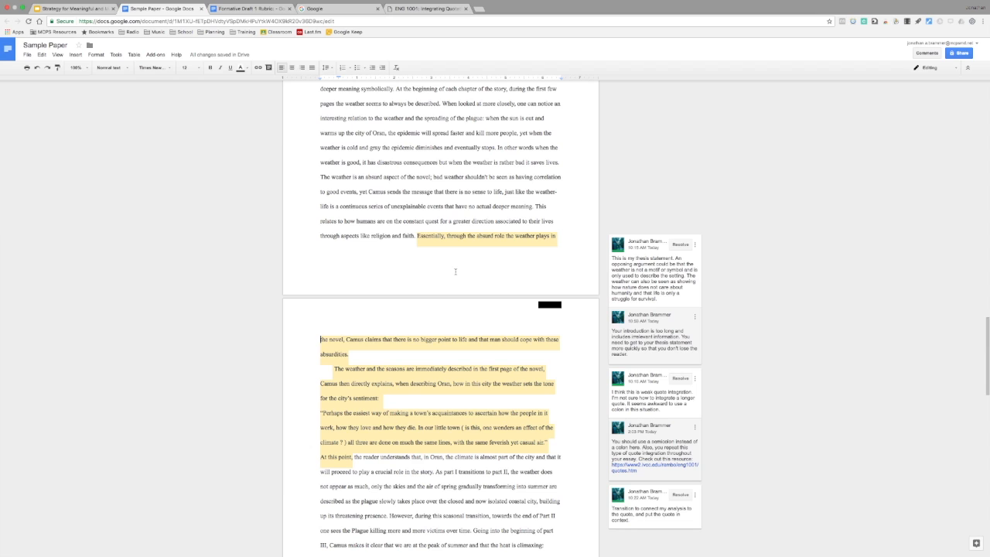
pyautogui.scroll(-5, 488, 433)
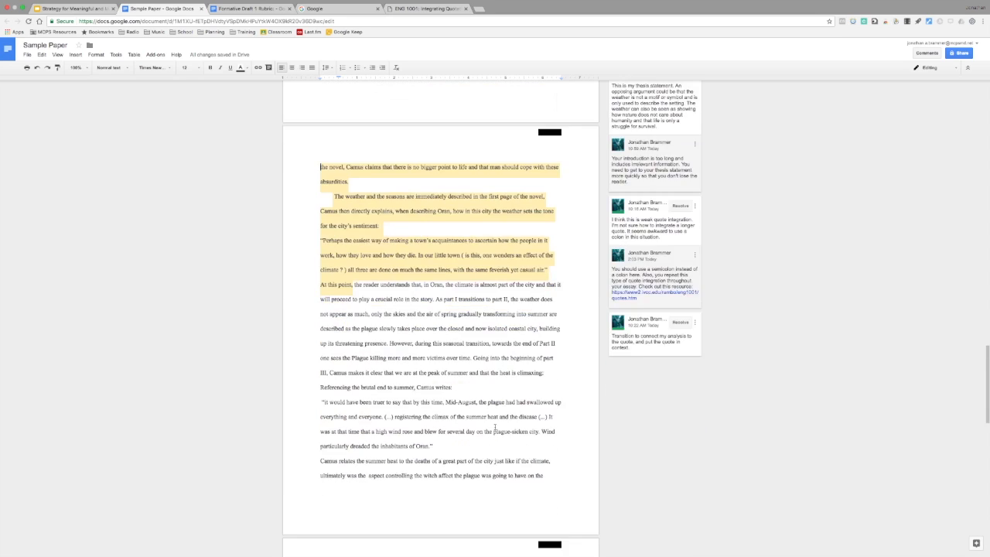
pyautogui.scroll(-3, 494, 426)
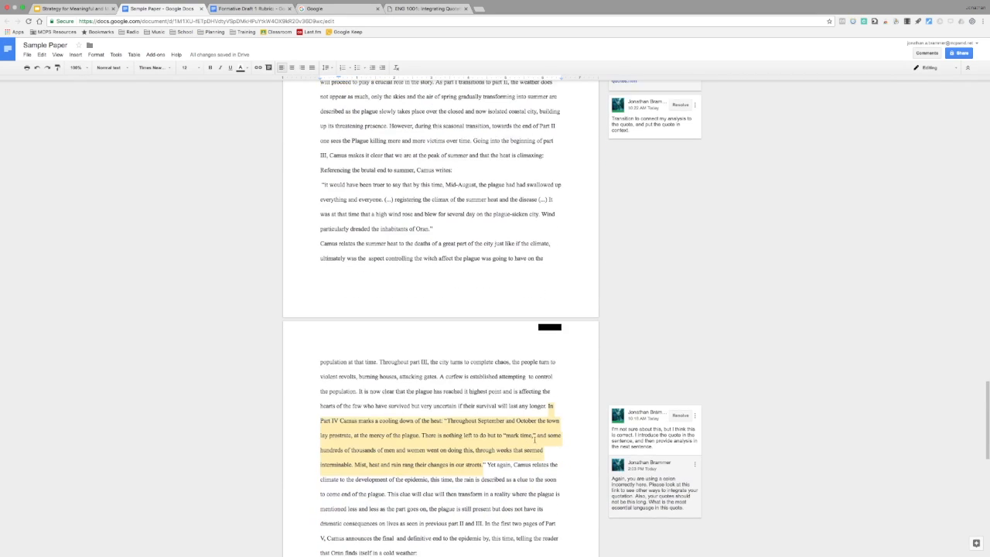
pyautogui.scroll(2, 497, 426)
pyautogui.scroll(4, 496, 426)
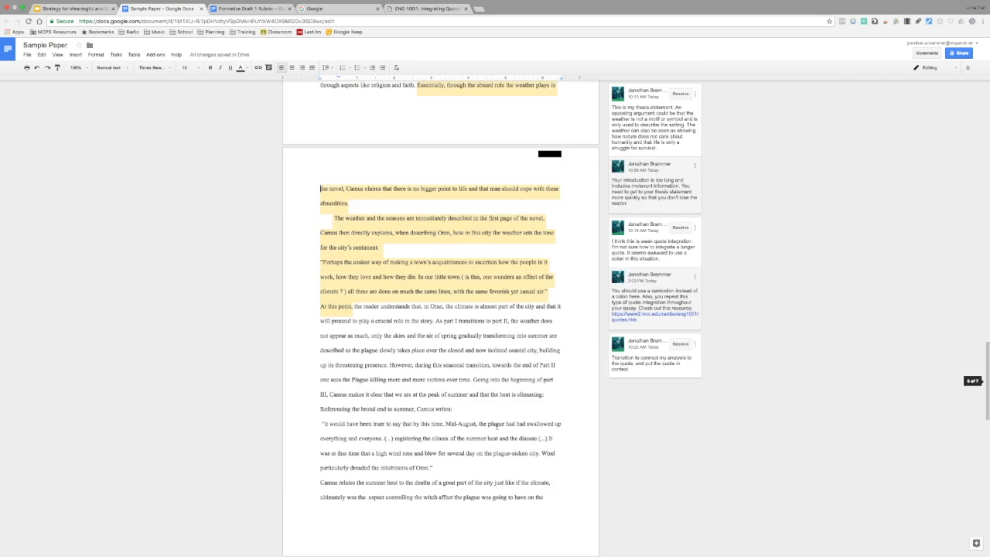
pyautogui.scroll(3, 496, 427)
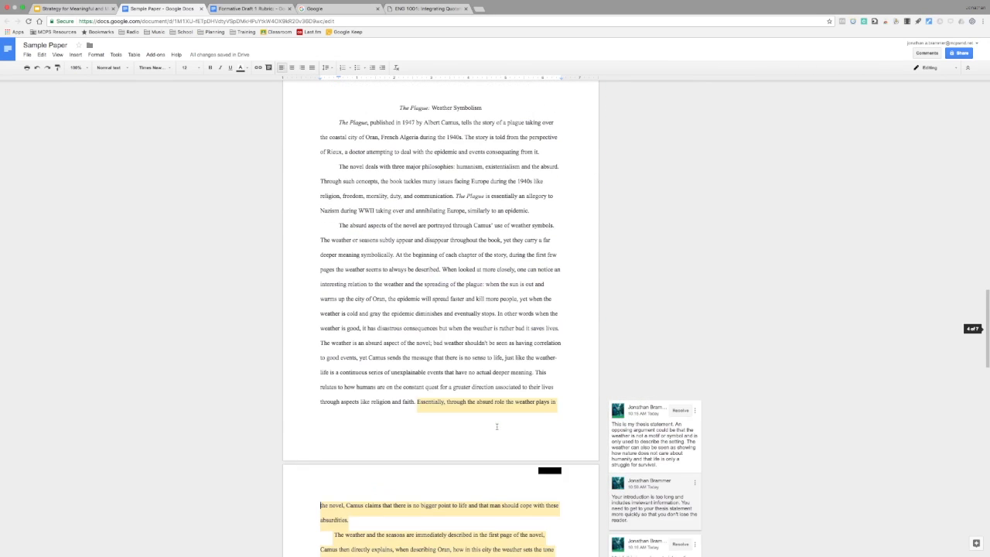
pyautogui.scroll(-6, 496, 427)
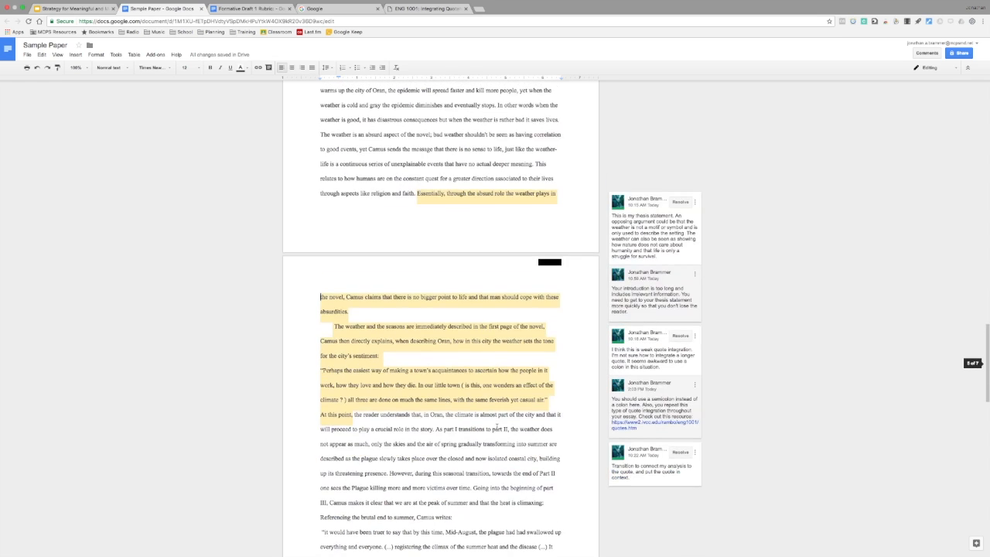
pyautogui.scroll(-5, 496, 426)
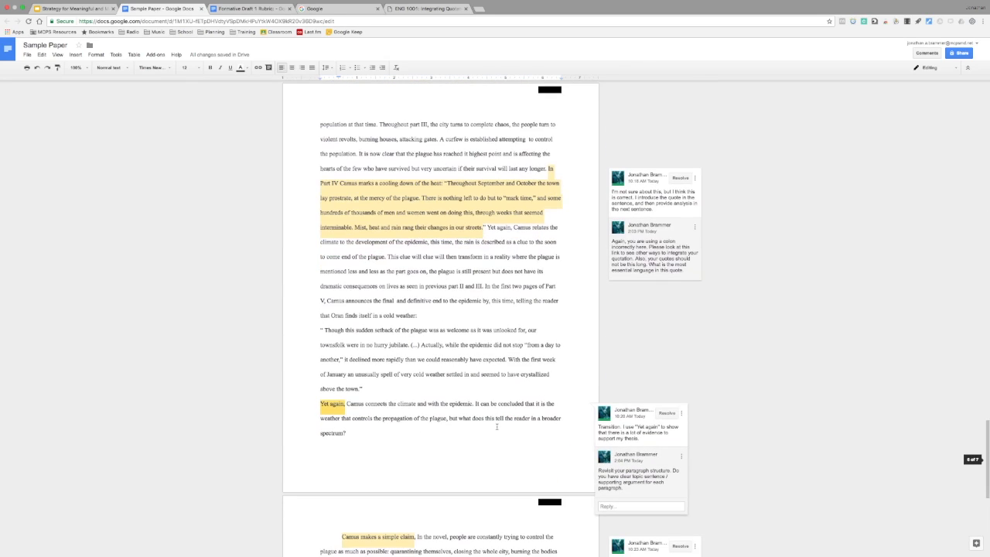
pyautogui.scroll(-2, 497, 426)
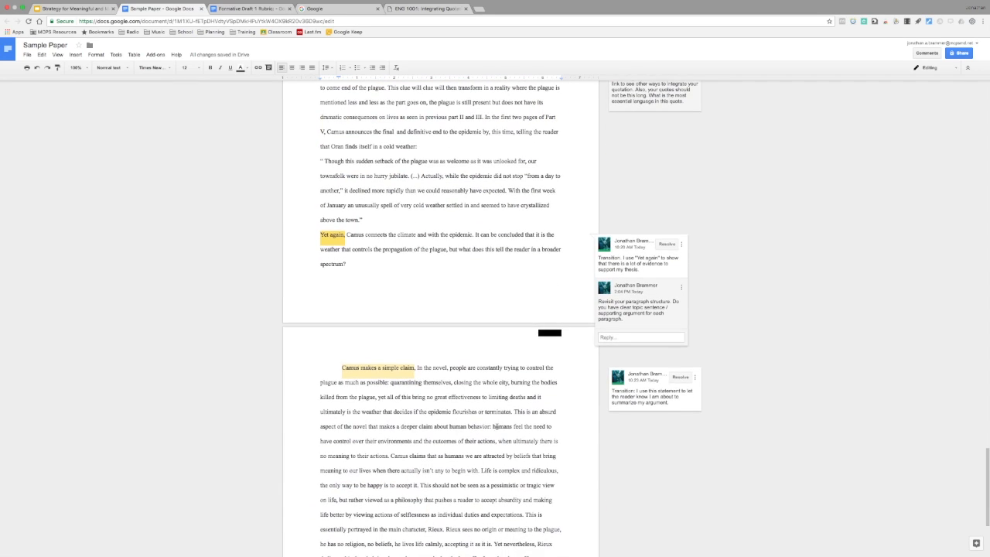
# Step: Switch to the slide presentation and open the linked example "Informal creative journal entry using language devices"
pyautogui.scroll(1, 481, 448)
pyautogui.scroll(3, 481, 448)
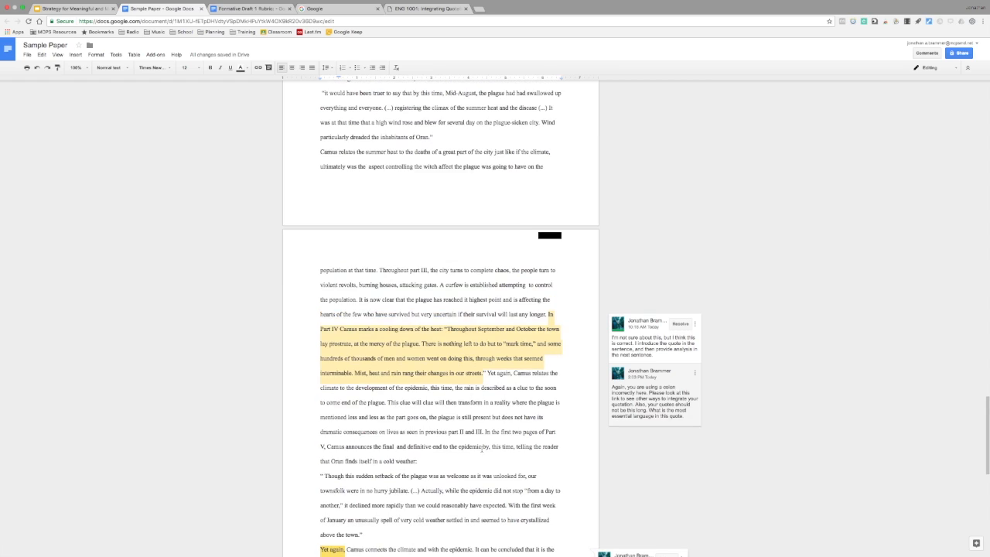
pyautogui.scroll(5, 481, 448)
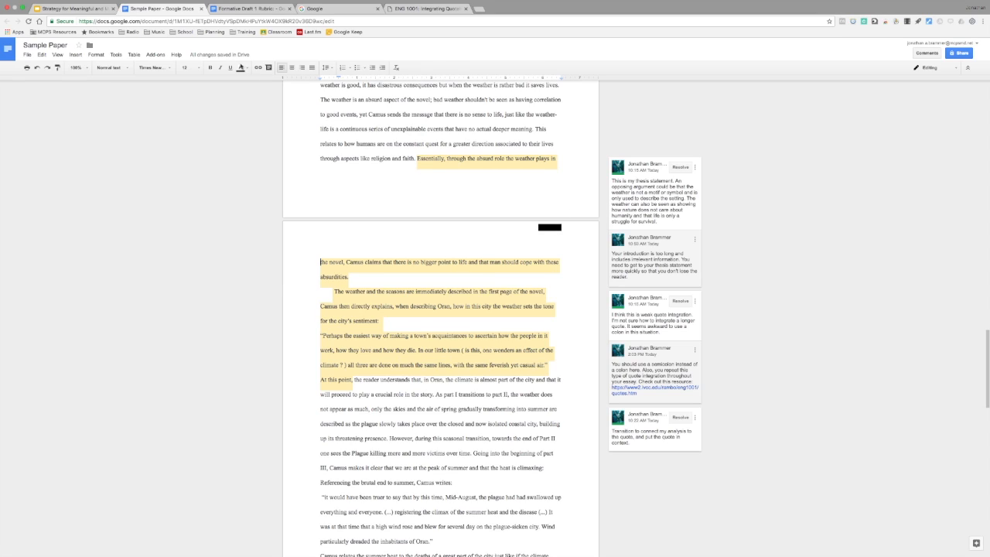
pyautogui.click(55, 16)
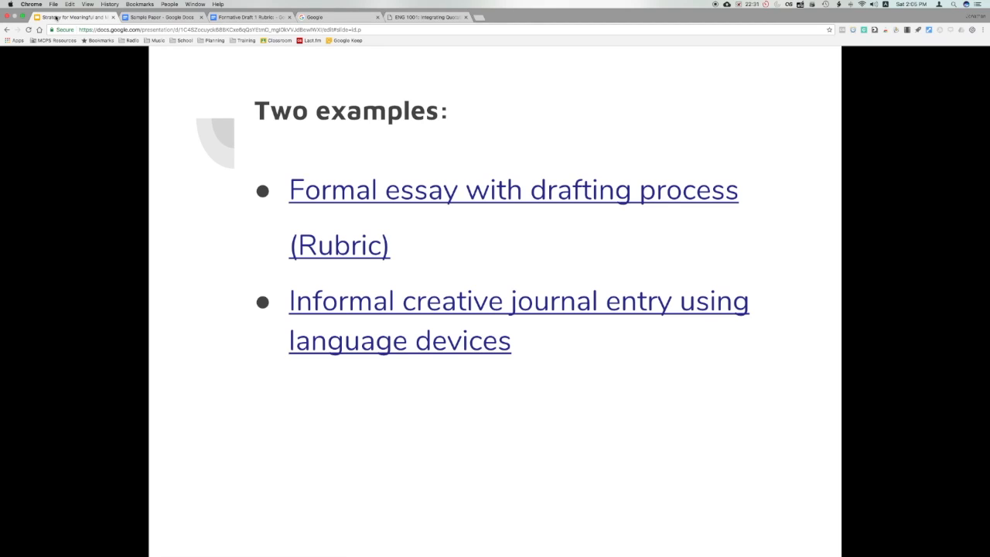
pyautogui.click(523, 307)
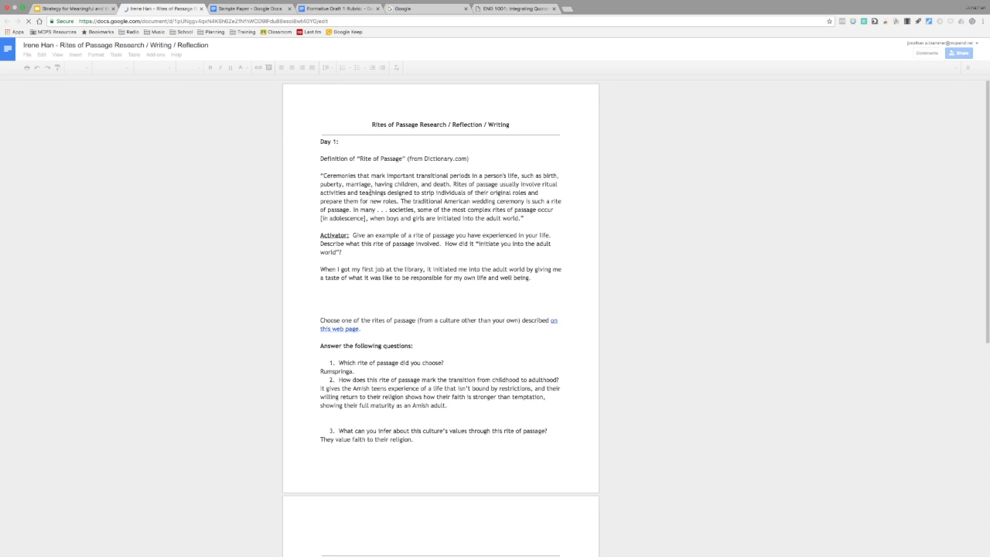
# Step: Read through the Rites of Passage document from Day 1 to the final narrative, including the student's comments on imagery and figurative language
pyautogui.scroll(-4, 370, 195)
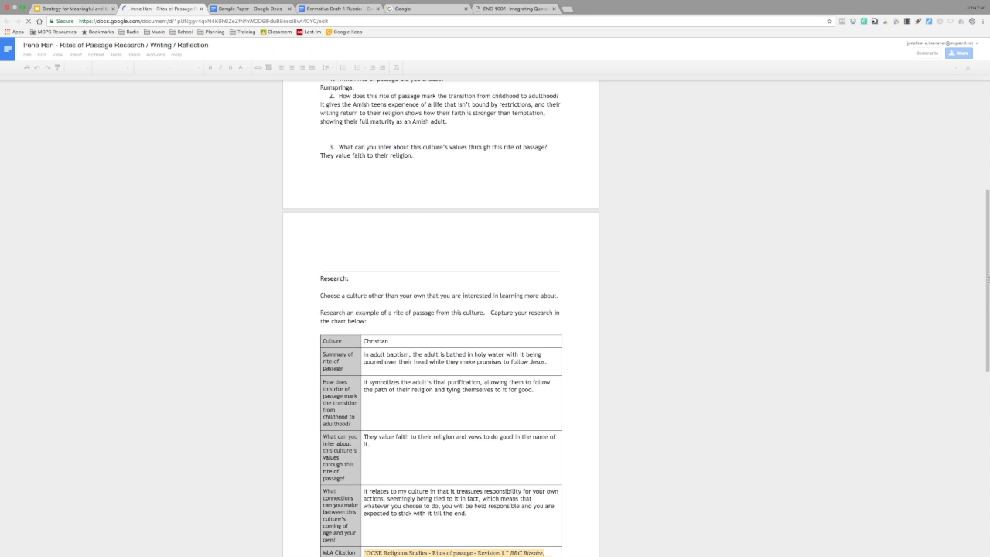
pyautogui.scroll(-7, 387, 276)
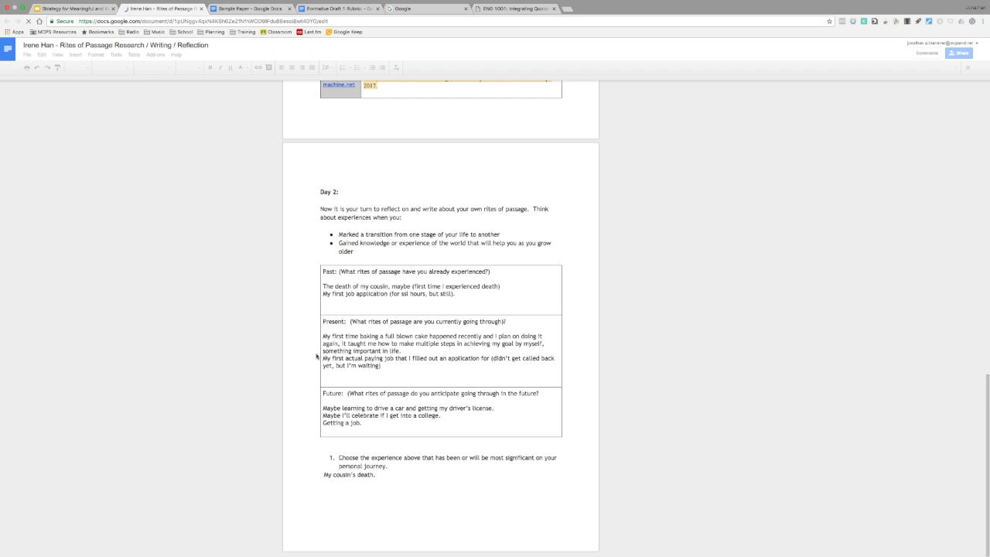
pyautogui.scroll(-2, 318, 354)
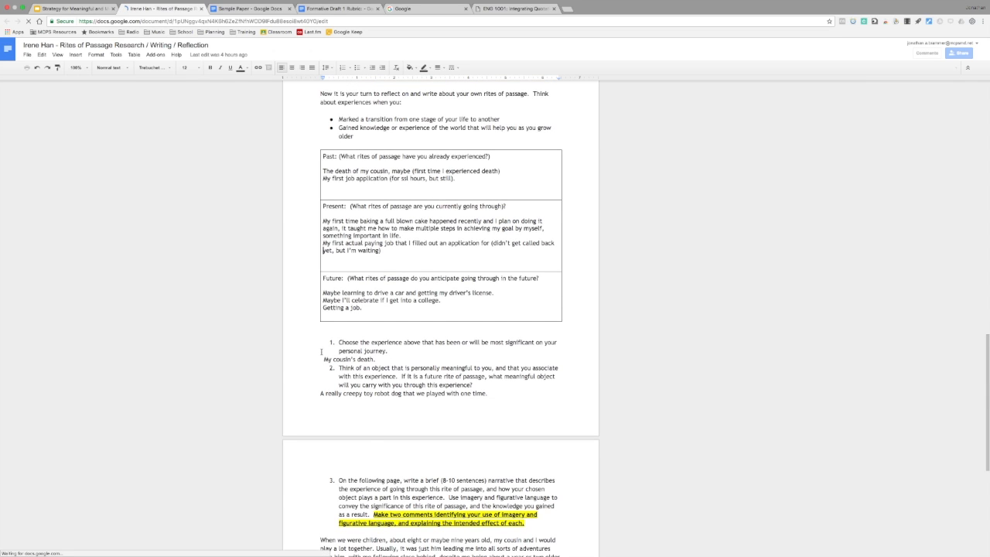
pyautogui.scroll(-2, 320, 352)
pyautogui.scroll(-1, 321, 353)
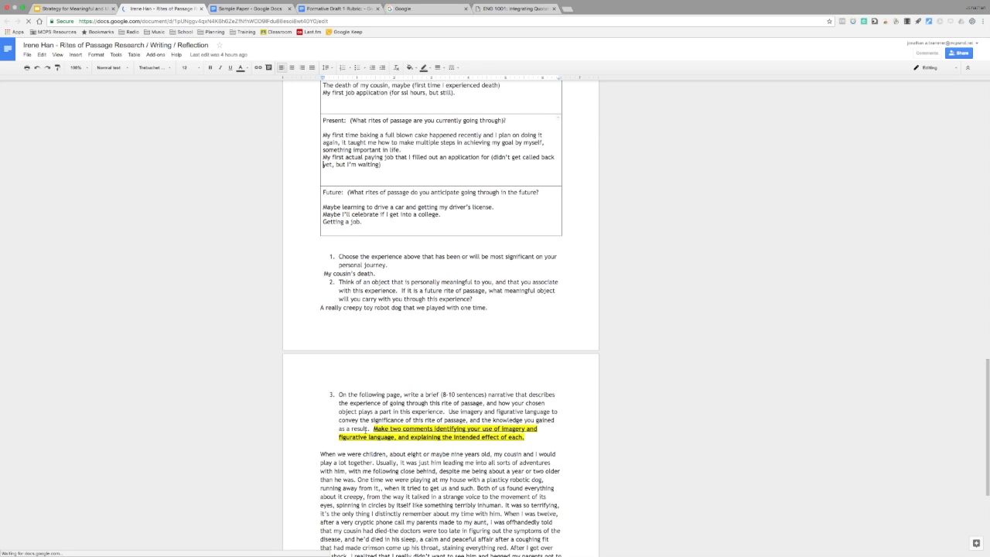
pyautogui.scroll(-2, 371, 437)
pyautogui.scroll(-2, 381, 429)
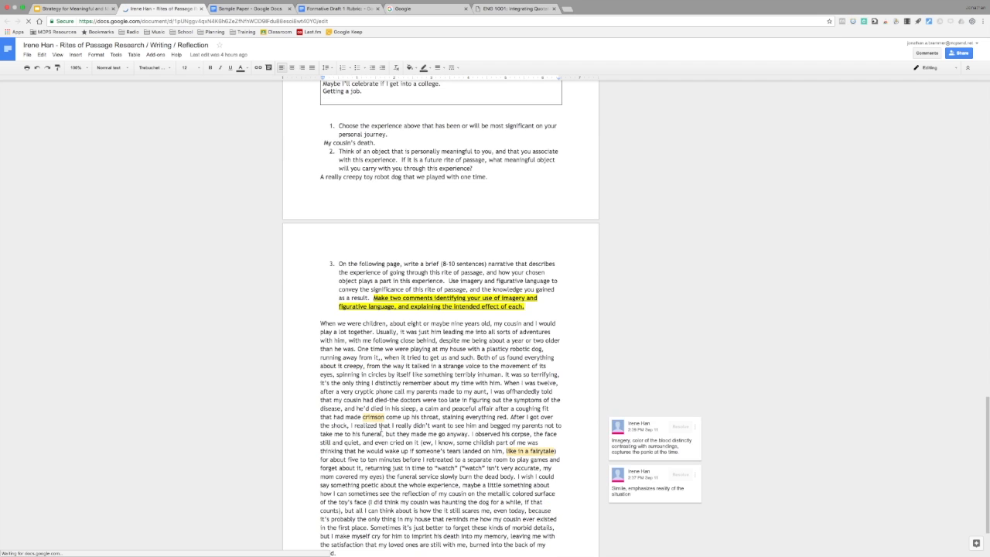
pyautogui.scroll(-2, 381, 429)
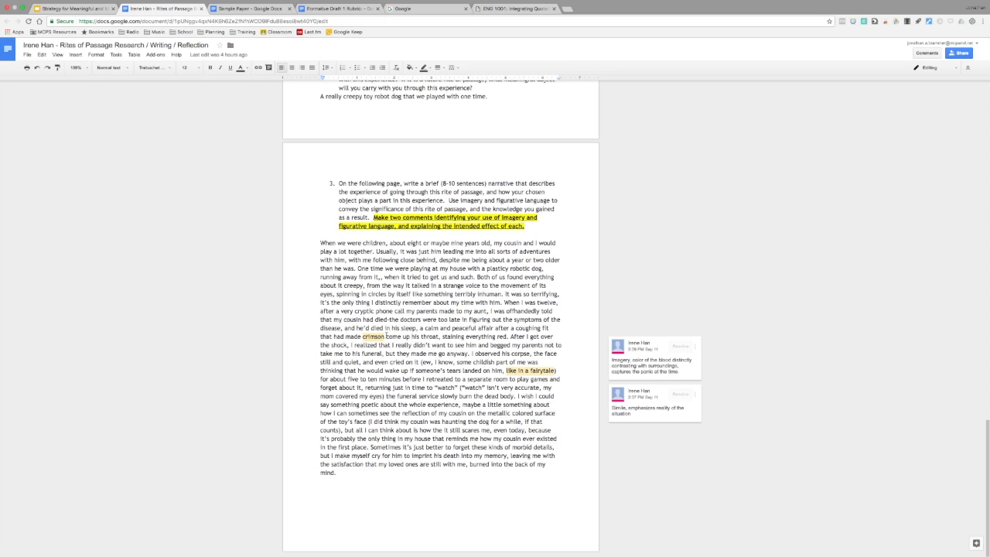
# Step: Reply to the imagery comment on "crimson" with "Imagery requires vivid sensory description. Does this qualify?" and post it
pyautogui.click(632, 368)
pyautogui.click(618, 389)
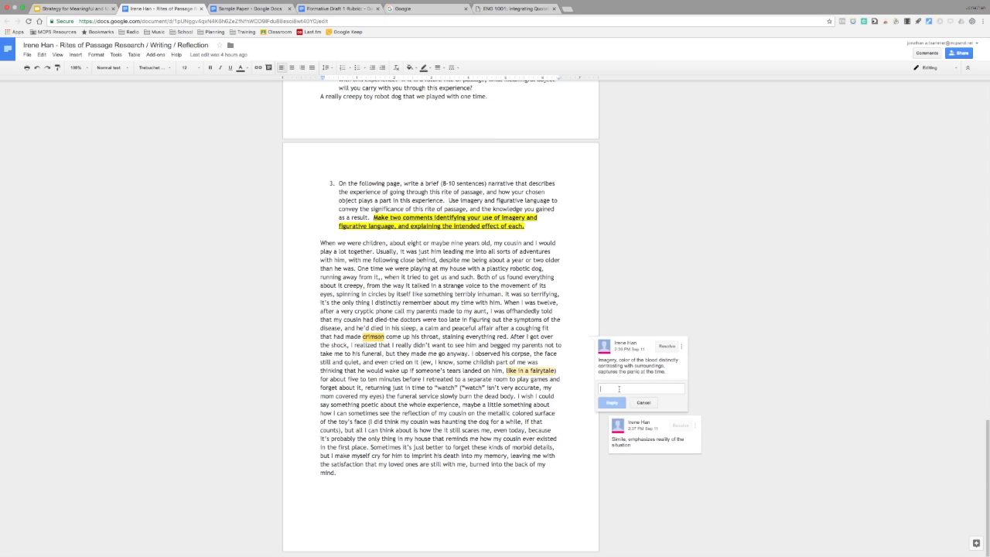
pyautogui.write('Imagery requires vivid sensory description. Does this quality')
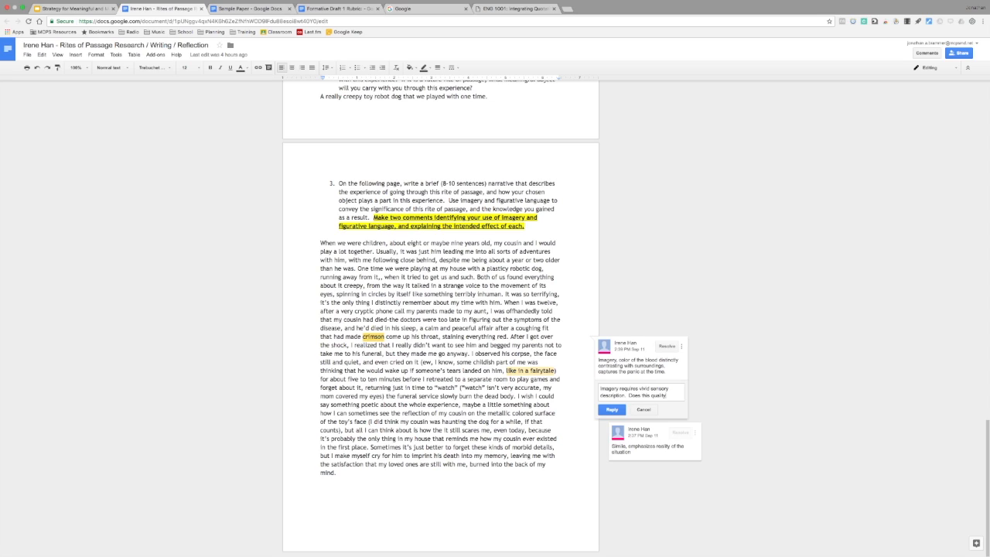
pyautogui.write('?')
pyautogui.click(612, 409)
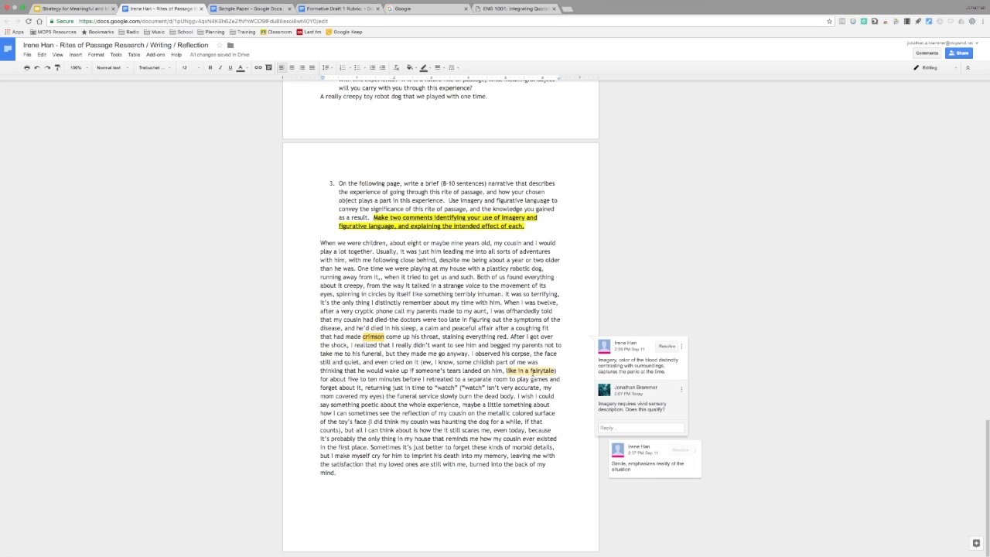
# Step: Reply to the simile comment on "like in a fairytale" with "How does comparing it to "a fairytale" make it more realistic?" and post it
pyautogui.click(643, 469)
pyautogui.click(606, 417)
pyautogui.write('How does co')
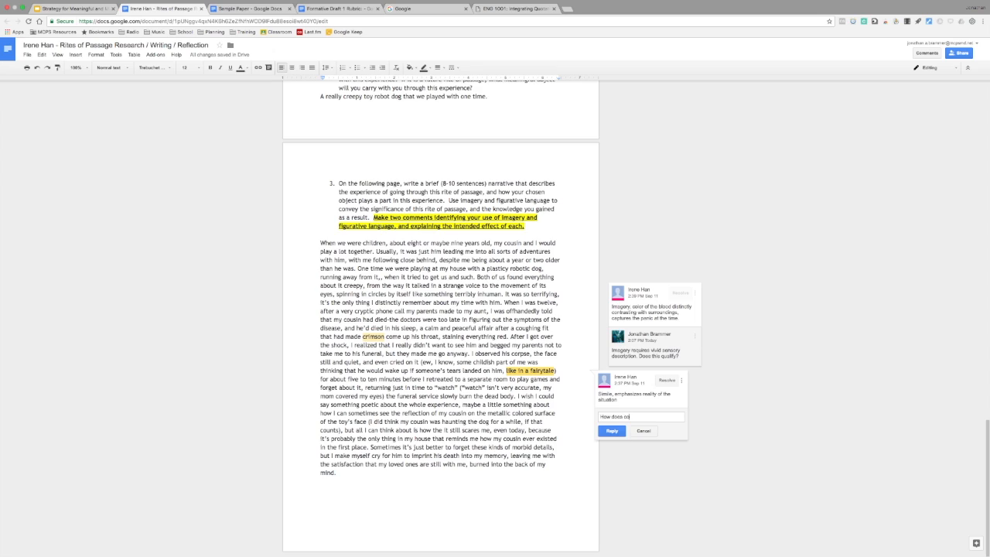
pyautogui.write('mparing it to "a fairytale" make it more realistic')
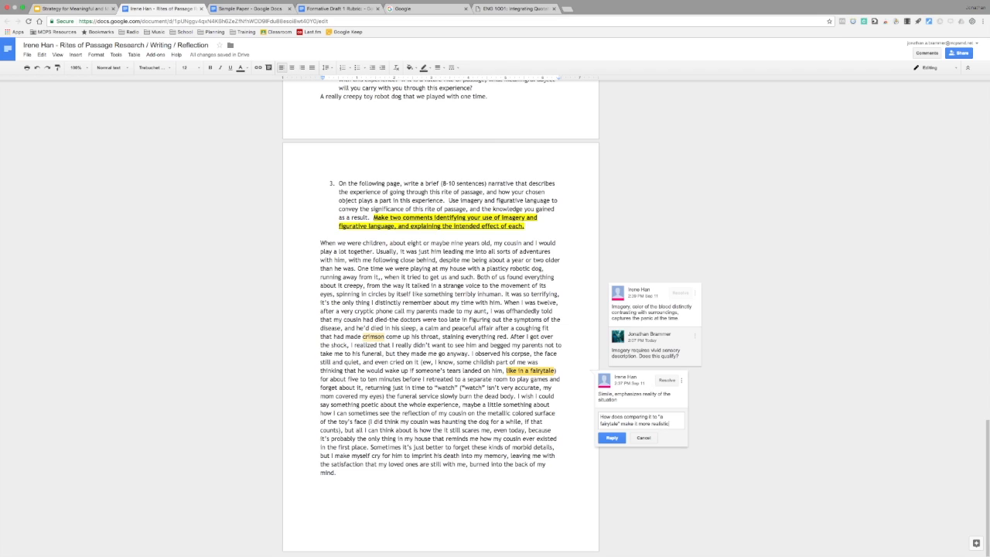
pyautogui.write('?')
pyautogui.press('super+Return')
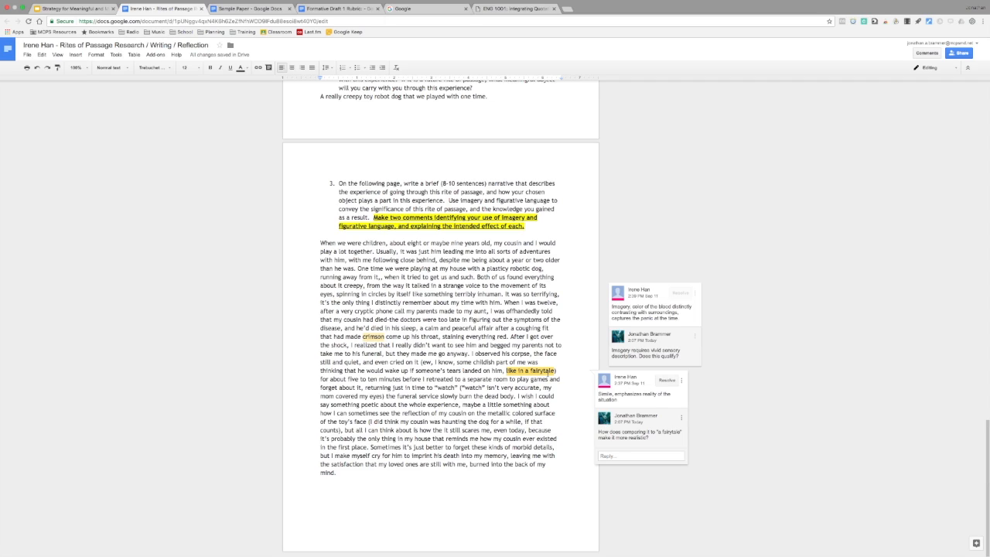
# Step: Switch back to the slide presentation and show the "Two examples" slide in full screen
pyautogui.click(74, 9)
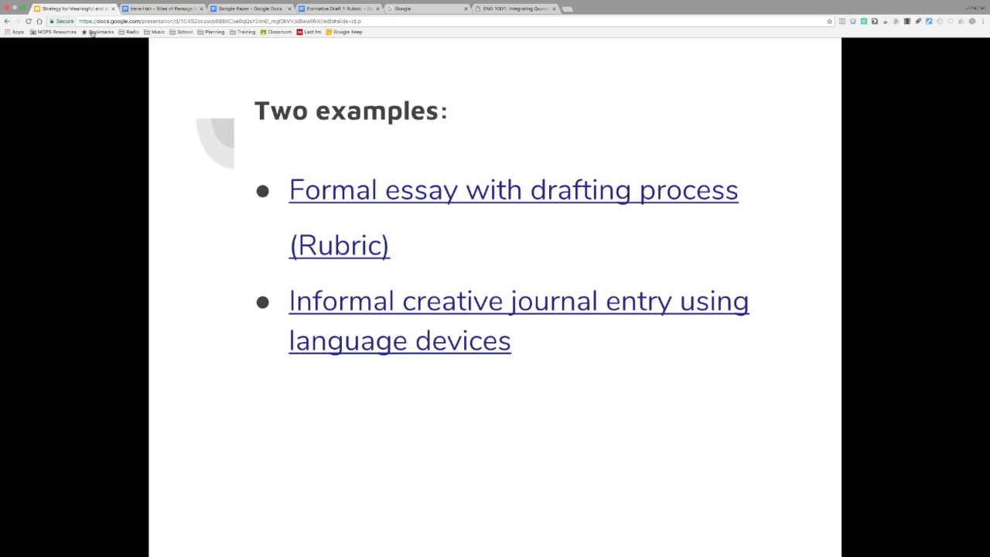
pyautogui.click(673, 282)
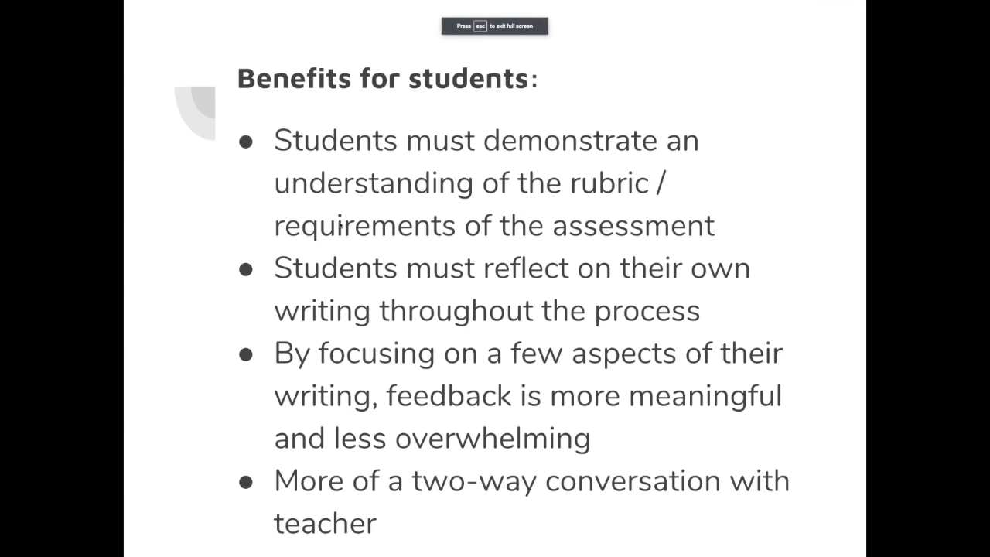
pyautogui.press('Left')
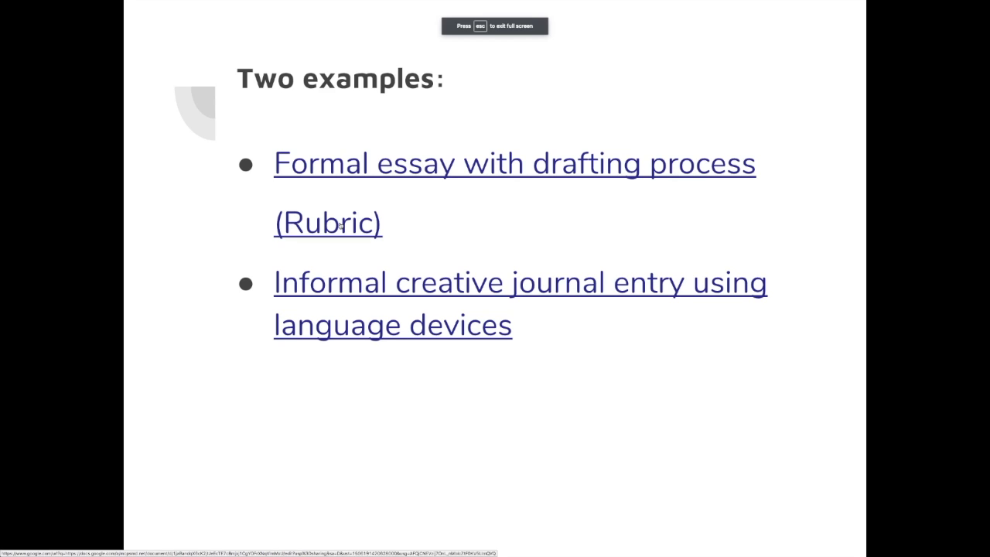